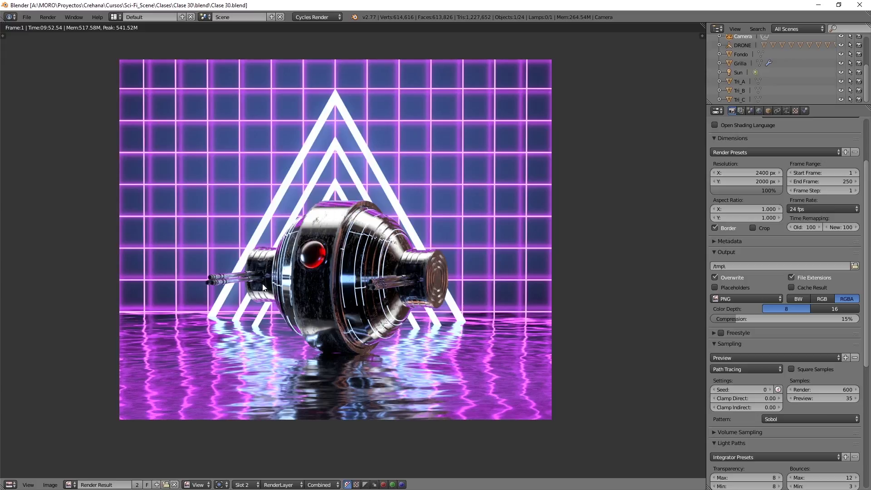
Step: Set the render samples to 850 and inspect the existing render of the drone up close
{"action": "double_click", "coordinate": [822, 390]}
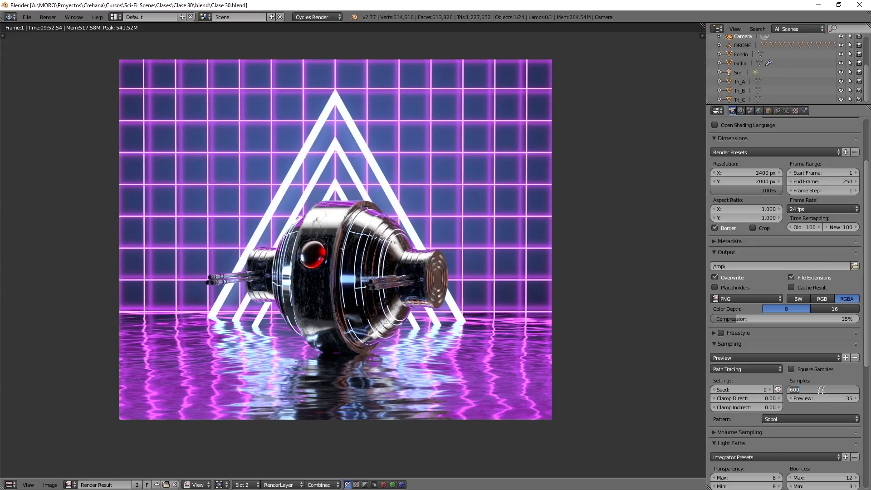
{"action": "type", "text": "850"}
{"action": "key", "text": "Return"}
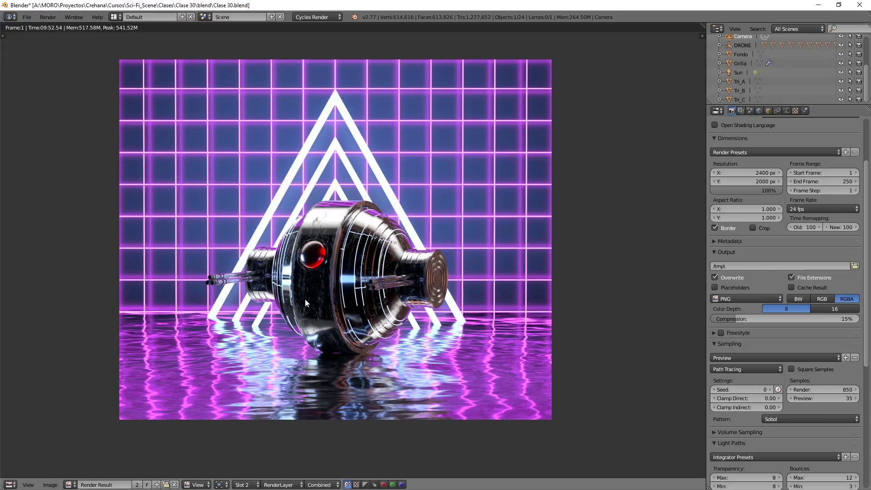
{"action": "scroll", "coordinate": [343, 374], "scroll_direction": "up", "scroll_amount": 7}
{"action": "scroll", "coordinate": [398, 348], "scroll_direction": "down", "scroll_amount": 7}
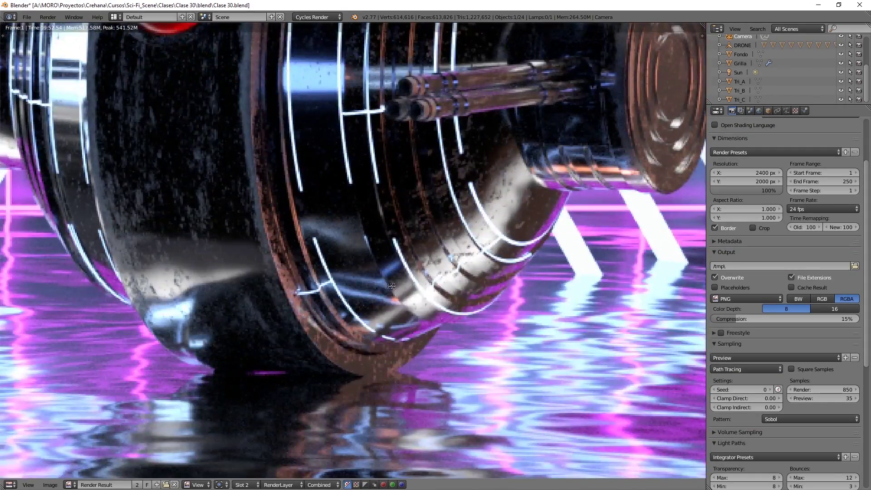
{"action": "scroll", "coordinate": [383, 266], "scroll_direction": "down", "scroll_amount": 1}
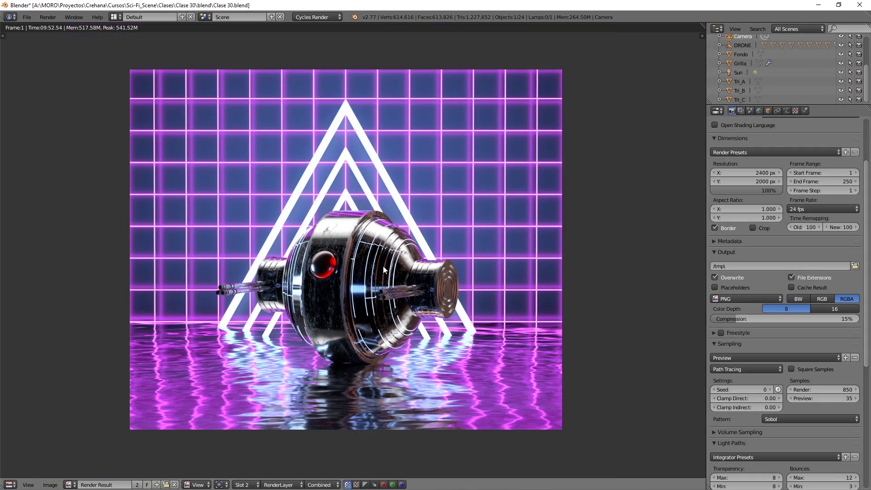
{"action": "scroll", "coordinate": [382, 262], "scroll_direction": "up", "scroll_amount": 1}
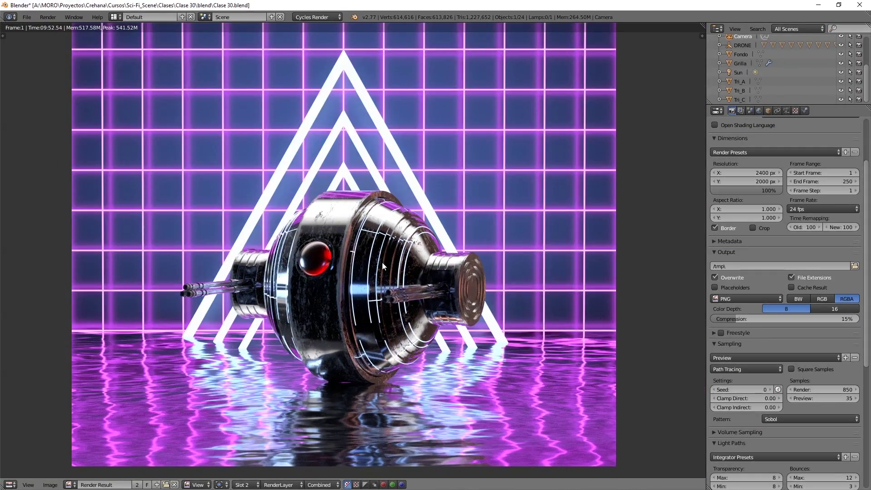
Step: Set the sampling Clamp Direct to 4 and Clamp Indirect to 2.5
{"action": "left_click", "coordinate": [755, 398]}
{"action": "type", "text": "4"}
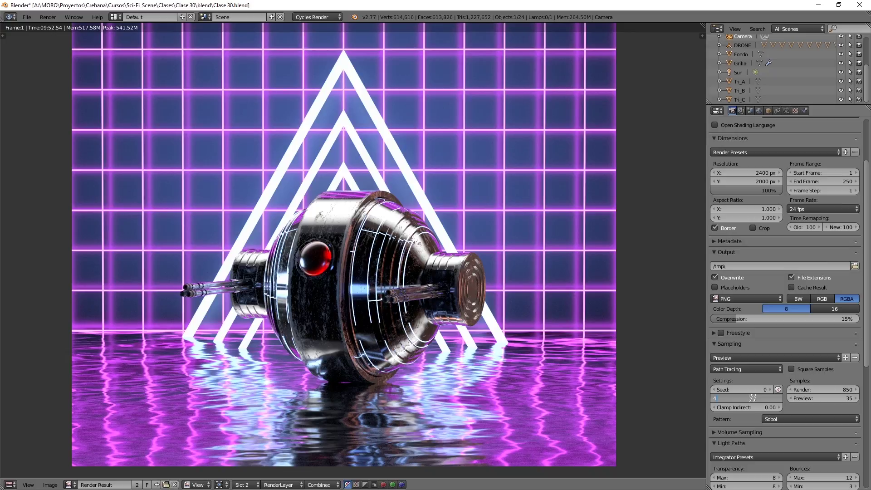
{"action": "key", "text": "Tab"}
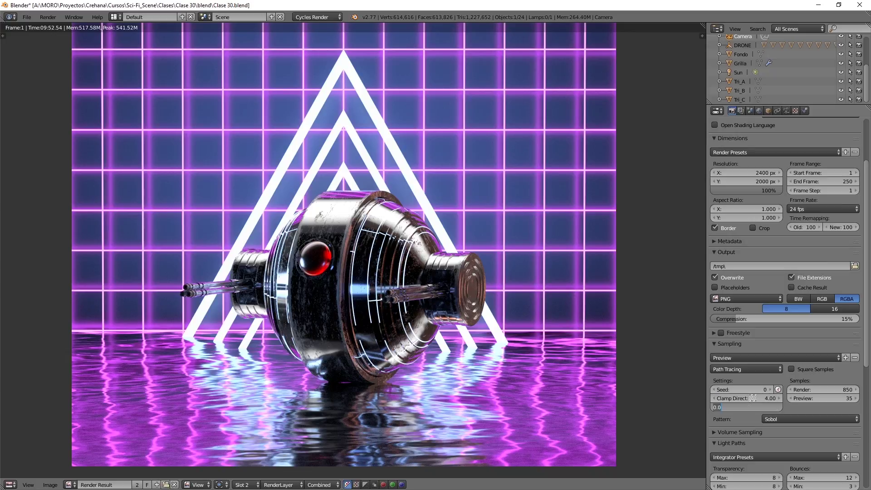
{"action": "type", "text": "2.5"}
{"action": "key", "text": "Return"}
Step: Limit the light path bounces to a maximum of 7 and a minimum of 1
{"action": "scroll", "coordinate": [752, 393], "scroll_direction": "down", "scroll_amount": 5}
{"action": "scroll", "coordinate": [752, 393], "scroll_direction": "down", "scroll_amount": 1}
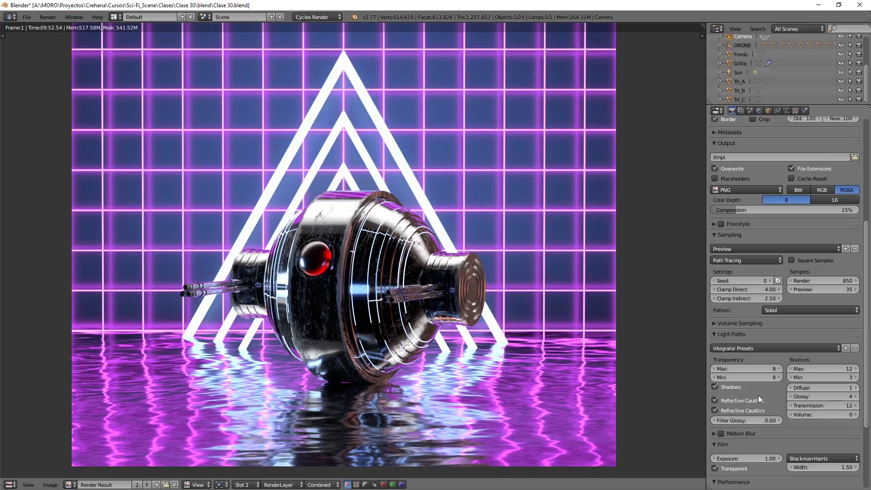
{"action": "left_click", "coordinate": [824, 368]}
{"action": "type", "text": "7"}
{"action": "key", "text": "Tab"}
{"action": "type", "text": "1"}
{"action": "key", "text": "Return"}
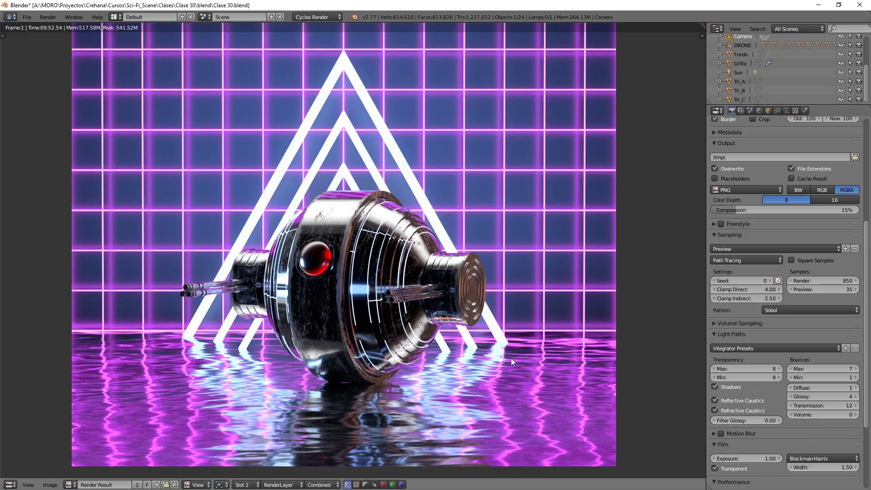
Step: Return to the 3D view and show the drone's scene layer and the background's scene layer separately
{"action": "key", "text": "Escape"}
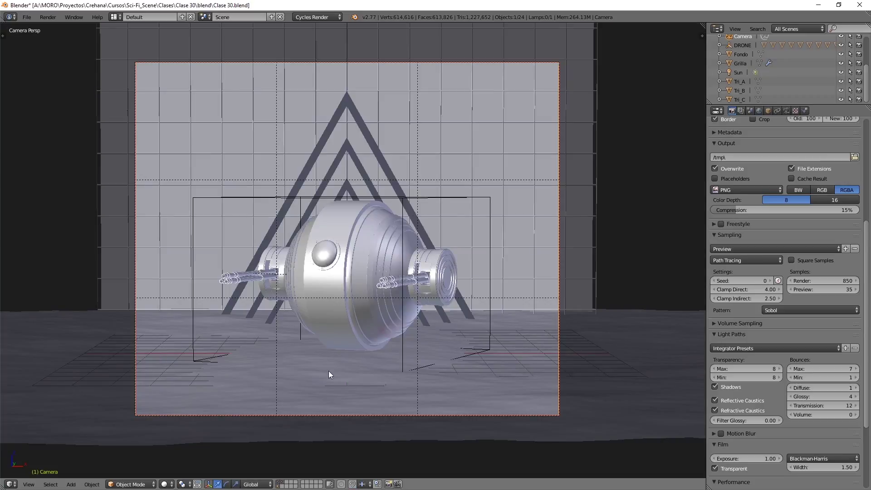
{"action": "left_click", "coordinate": [278, 483]}
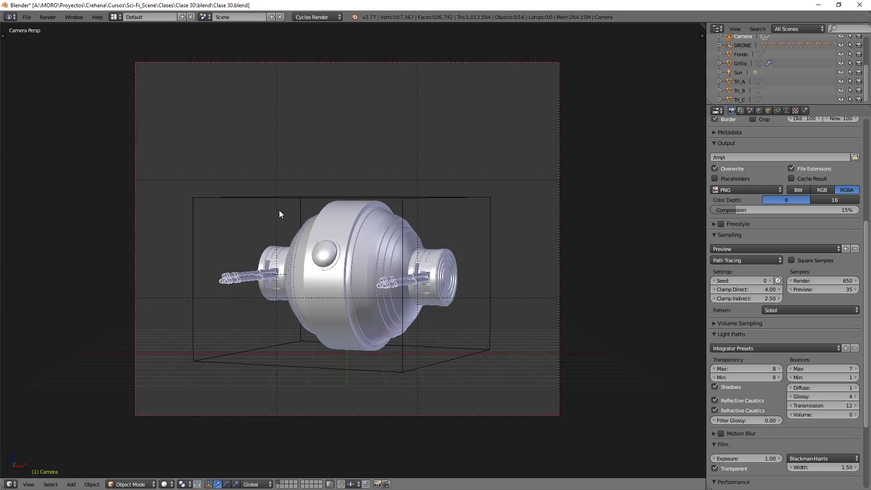
{"action": "left_click", "coordinate": [283, 482]}
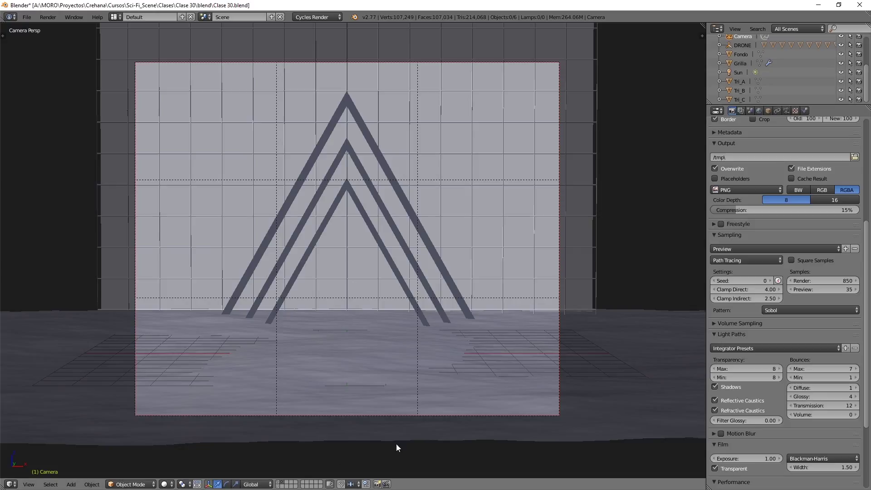
{"action": "left_click", "coordinate": [279, 484]}
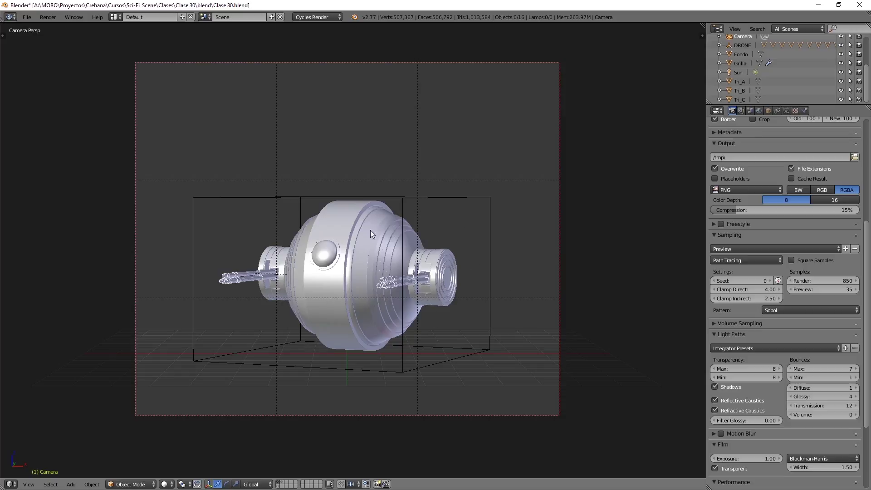
Step: Make both scene layers visible, rename the existing render layer as DRONE and restrict it to the first layer
{"action": "left_click", "coordinate": [740, 111]}
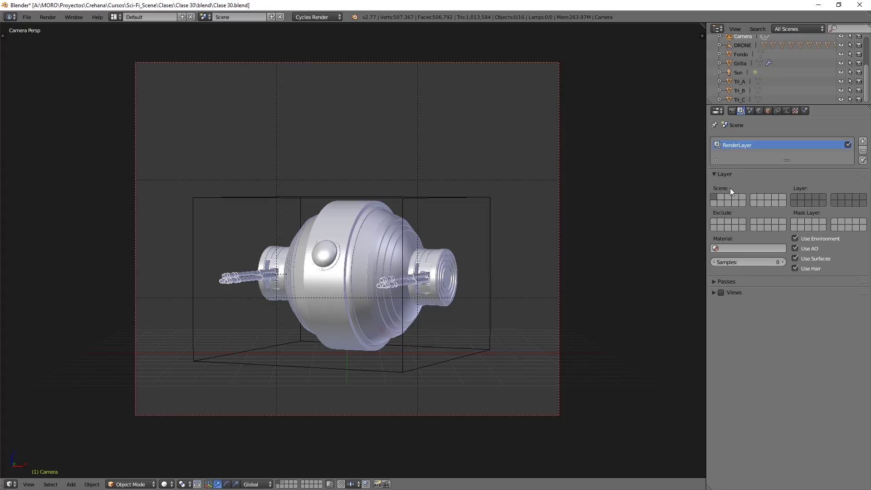
{"action": "left_click", "coordinate": [278, 486], "text": "shift"}
{"action": "left_click", "coordinate": [278, 487], "text": "shift"}
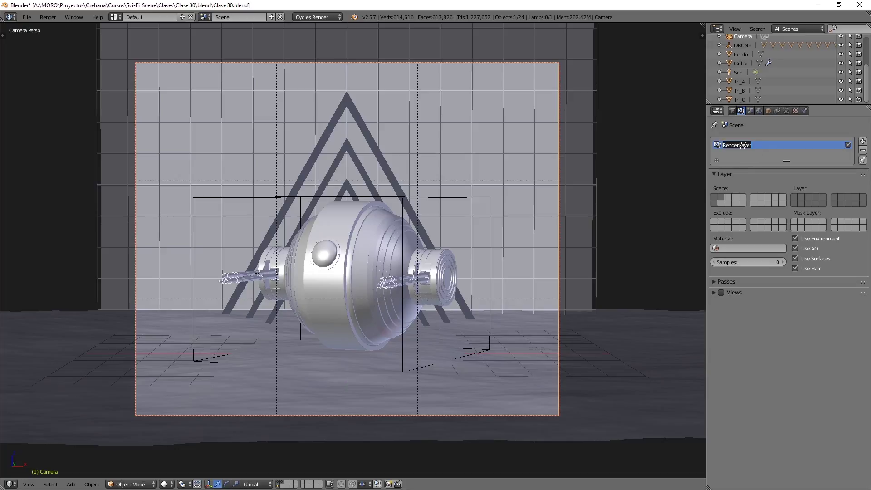
{"action": "type", "text": "DRONE"}
{"action": "left_click", "coordinate": [796, 197]}
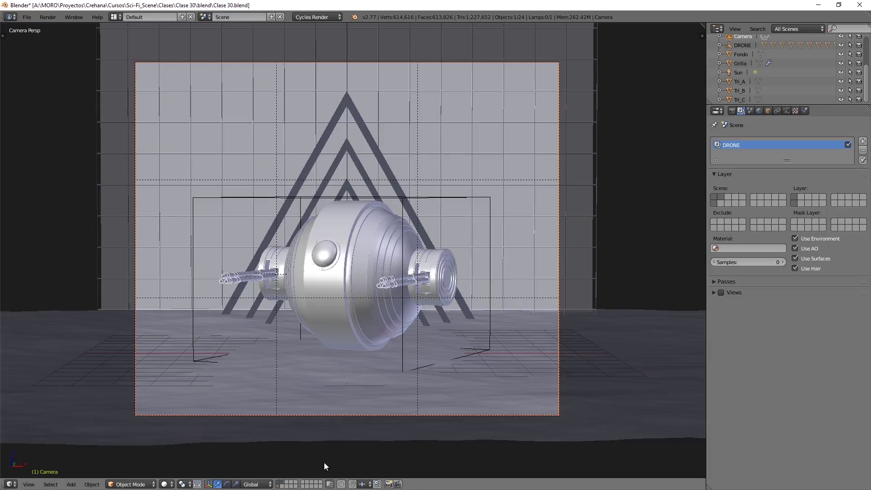
Step: Add a second render layer named Fondo and assign the second layer, holding the background, to it
{"action": "left_click", "coordinate": [862, 144]}
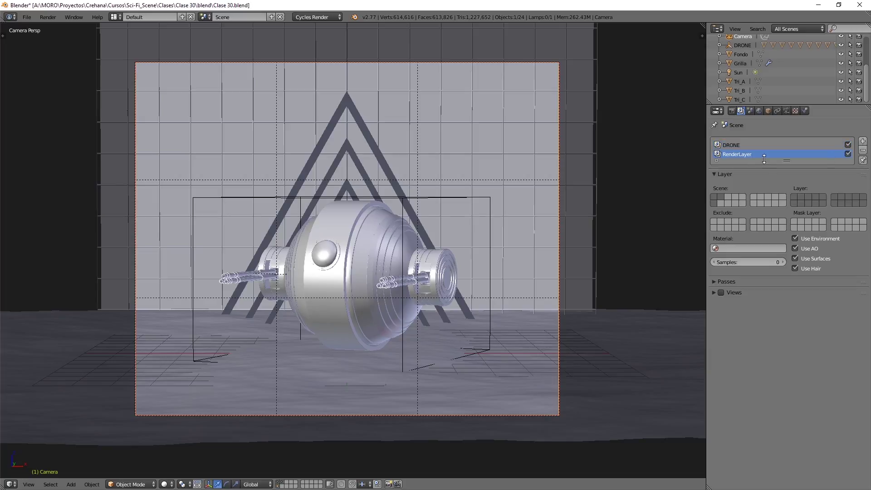
{"action": "double_click", "coordinate": [731, 154]}
{"action": "type", "text": "Fondo"}
{"action": "left_click", "coordinate": [802, 197]}
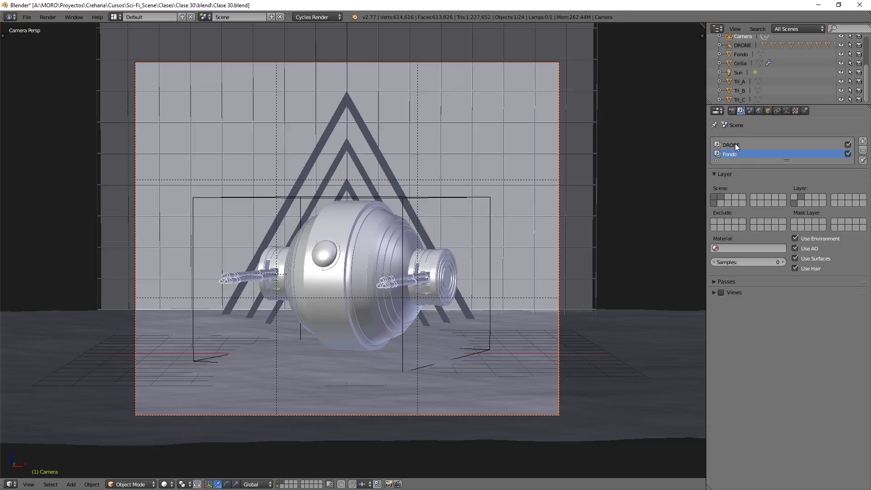
Step: Set the render samples to 15 for a quick test
{"action": "left_click", "coordinate": [733, 111]}
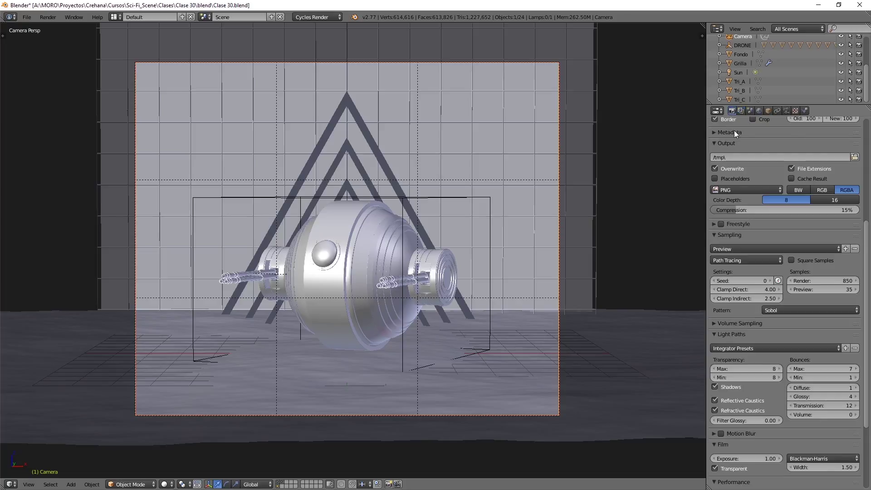
{"action": "left_click", "coordinate": [818, 282]}
{"action": "type", "text": "15"}
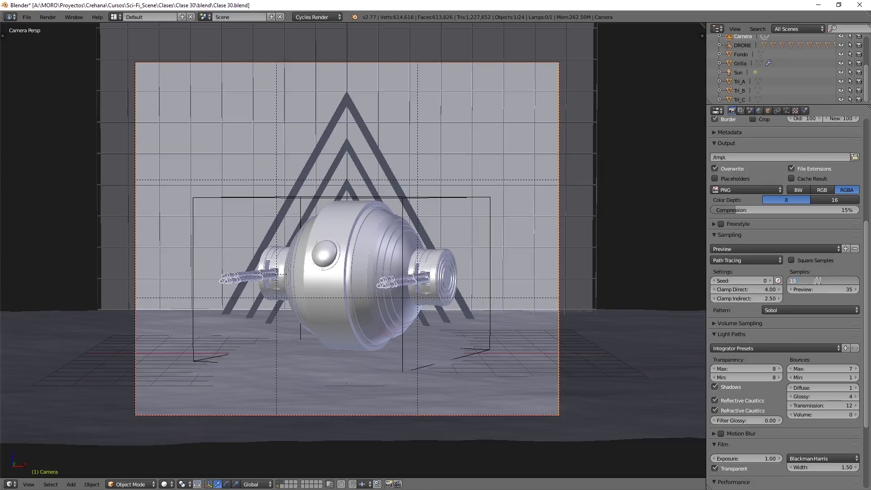
{"action": "key", "text": "Return"}
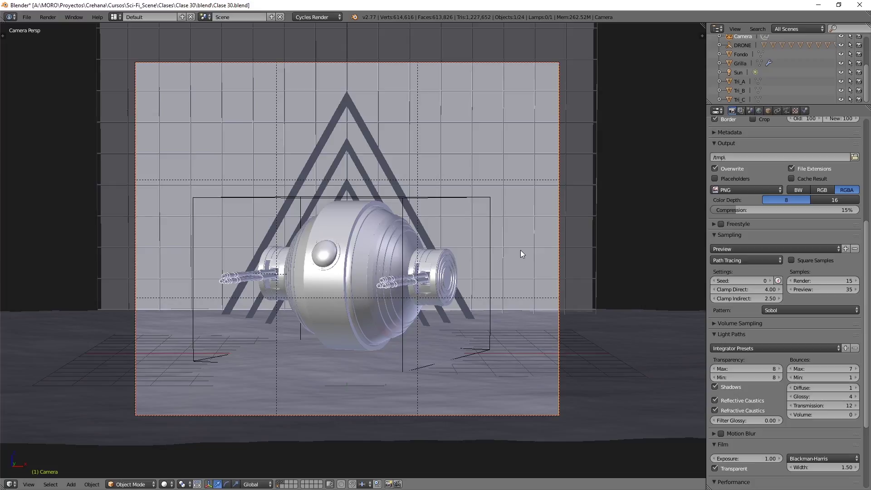
Step: Render the current frame with the DRONE and Fondo render layers, keeping the whole image in view
{"action": "scroll", "coordinate": [772, 196], "scroll_direction": "up", "scroll_amount": 10}
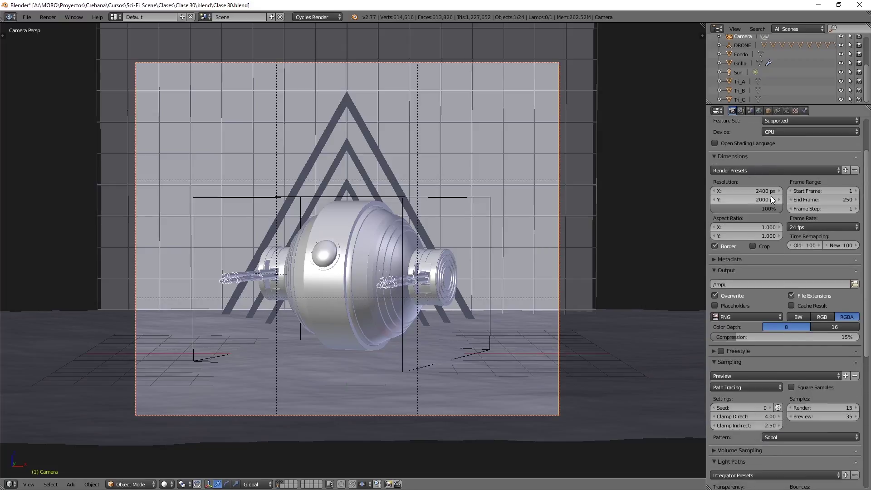
{"action": "left_click", "coordinate": [739, 152]}
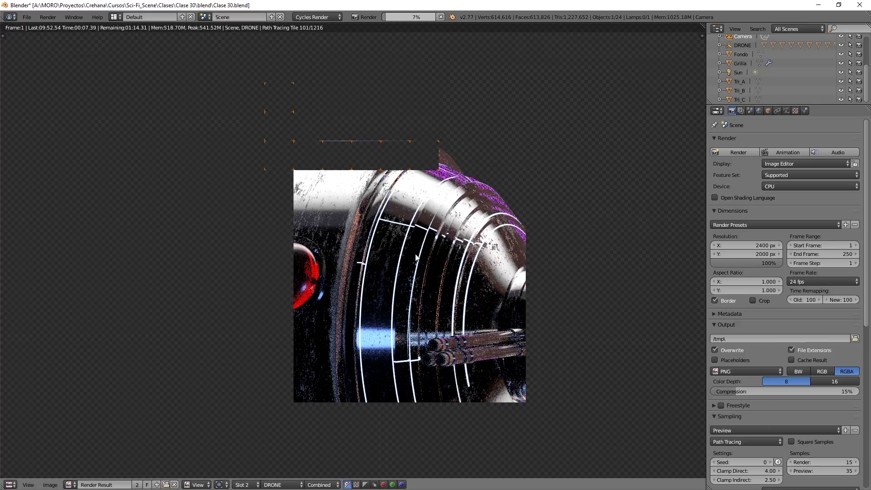
{"action": "key", "text": "Home"}
{"action": "middle_click_drag", "start_coordinate": [404, 244], "coordinate": [415, 212]}
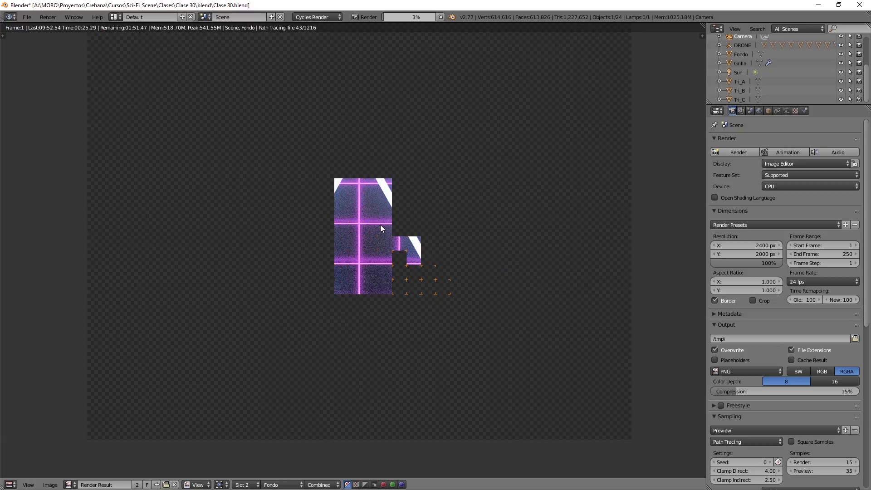
{"action": "scroll", "coordinate": [380, 225], "scroll_direction": "down", "scroll_amount": 1}
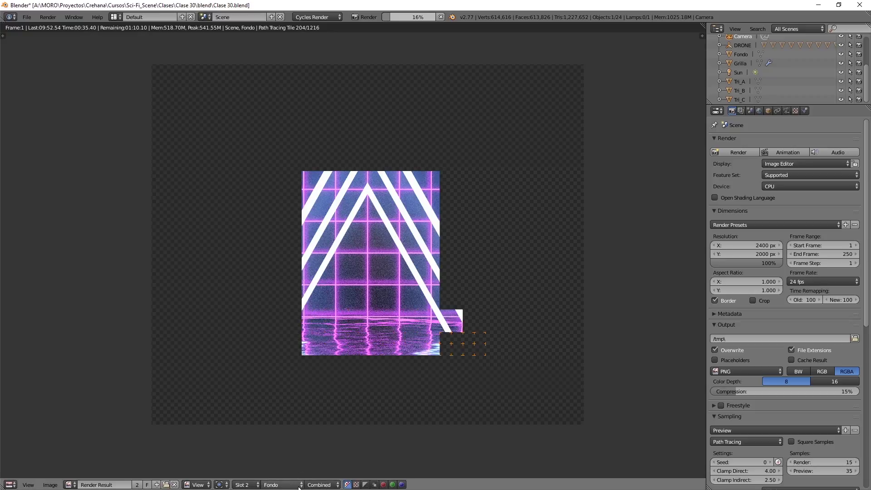
Step: Check the DRONE layer and then the Fondo layer while the render is still in progress
{"action": "left_click", "coordinate": [289, 485]}
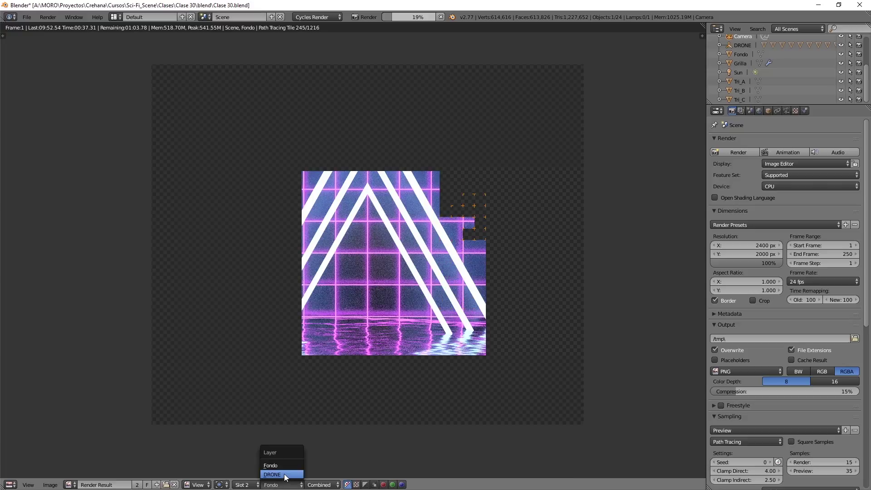
{"action": "left_click", "coordinate": [284, 474]}
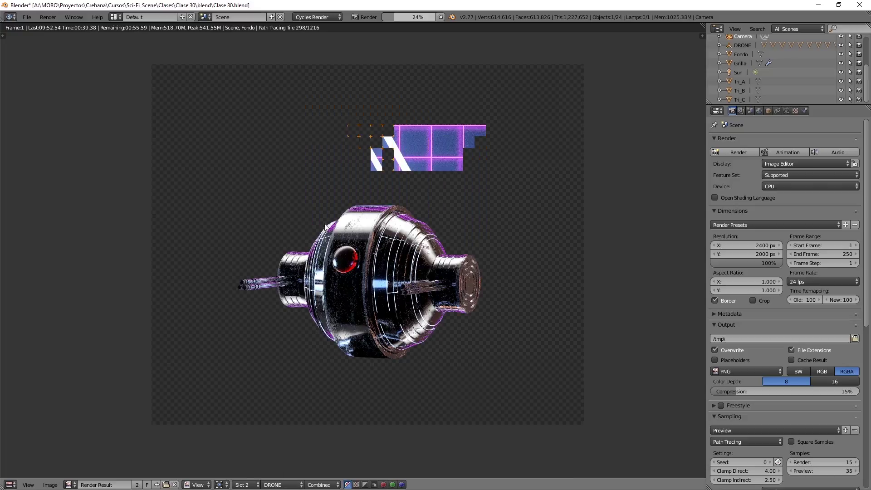
{"action": "left_click", "coordinate": [284, 485]}
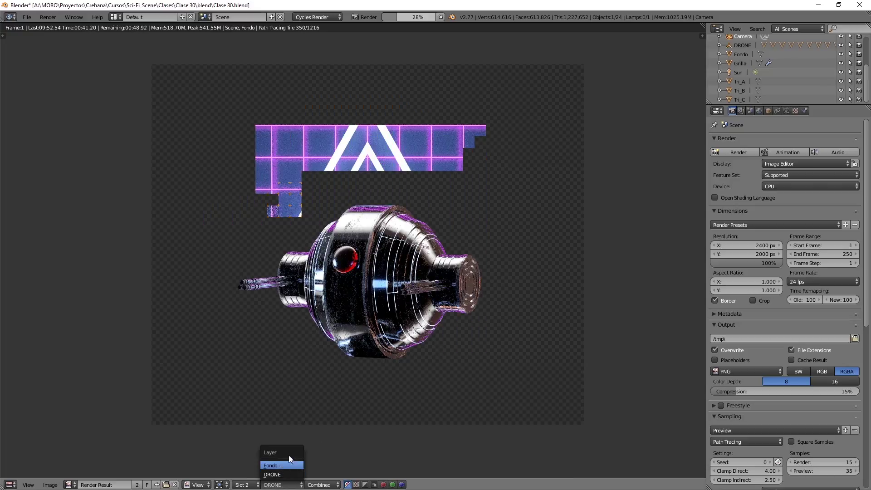
{"action": "left_click", "coordinate": [288, 456]}
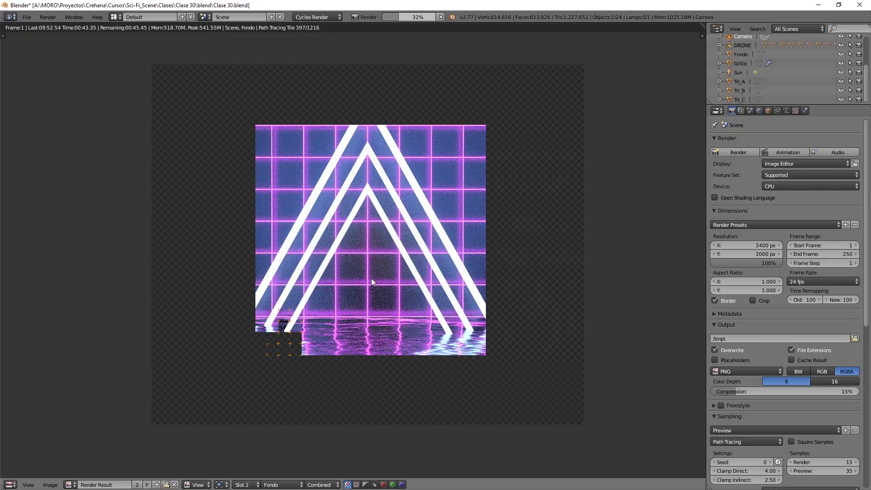
{"action": "scroll", "coordinate": [371, 278], "scroll_direction": "up", "scroll_amount": 2}
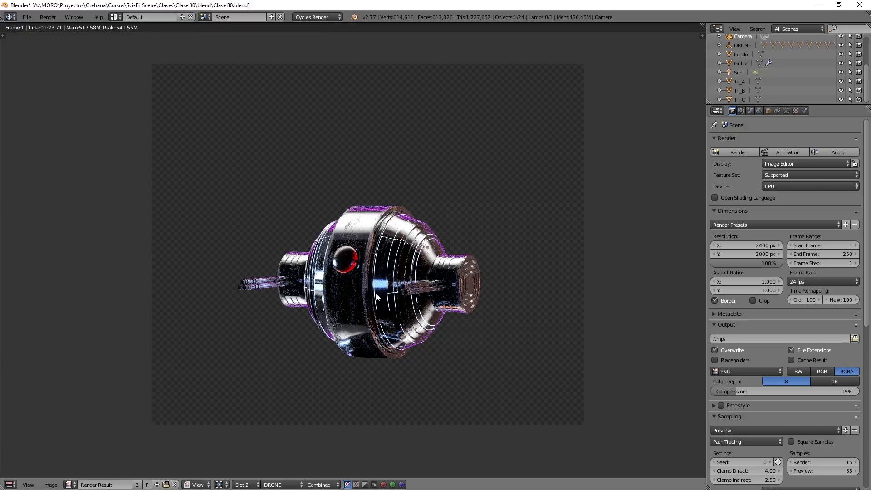
Step: Compare the finished render's Fondo layer with its DRONE layer, examining how the drone is separated from the background
{"action": "mouse_move", "coordinate": [377, 298]}
{"action": "middle_mouse_down"}
{"action": "mouse_move", "coordinate": [348, 297]}
{"action": "mouse_move", "coordinate": [360, 298]}
{"action": "middle_mouse_up"}
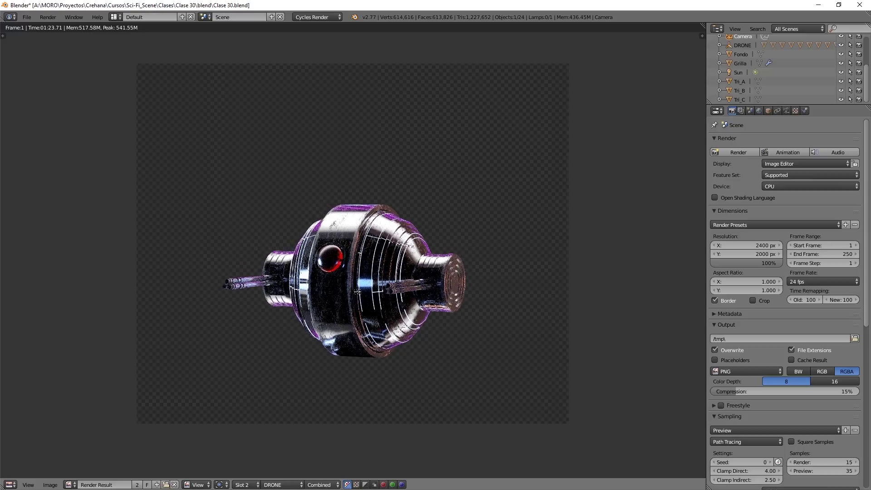
{"action": "left_click", "coordinate": [281, 485]}
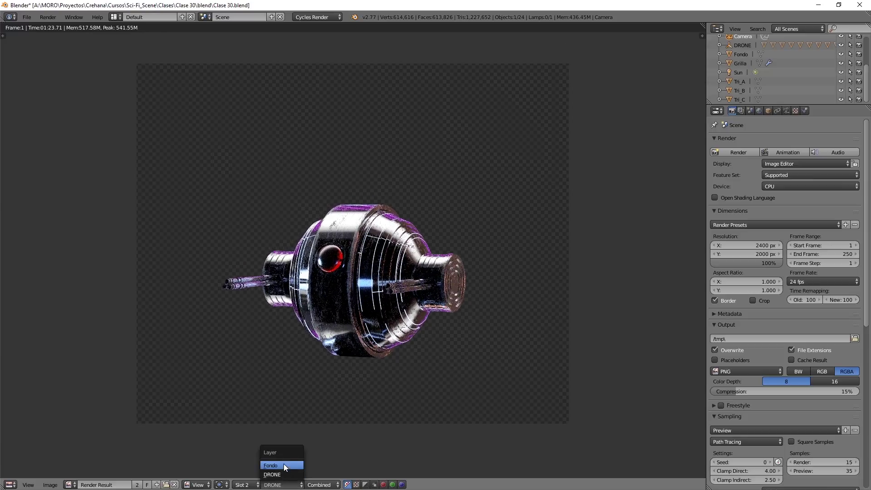
{"action": "left_click", "coordinate": [284, 464]}
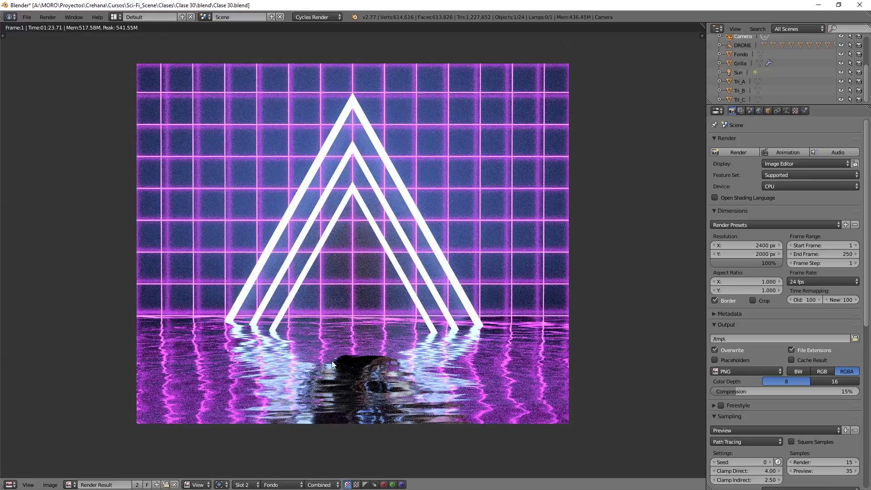
{"action": "left_click", "coordinate": [49, 485]}
{"action": "mouse_move", "coordinate": [330, 259]}
{"action": "middle_mouse_down"}
{"action": "mouse_move", "coordinate": [347, 275]}
{"action": "mouse_move", "coordinate": [336, 257]}
{"action": "middle_mouse_up"}
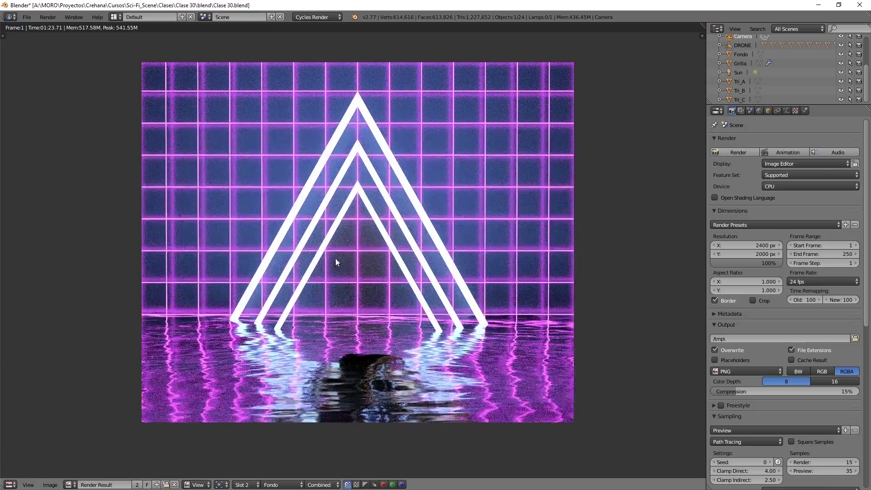
{"action": "left_click", "coordinate": [275, 485]}
{"action": "left_click", "coordinate": [279, 475]}
{"action": "mouse_move", "coordinate": [318, 375]}
{"action": "middle_mouse_down"}
{"action": "mouse_move", "coordinate": [333, 383]}
{"action": "mouse_move", "coordinate": [327, 379]}
{"action": "middle_mouse_up"}
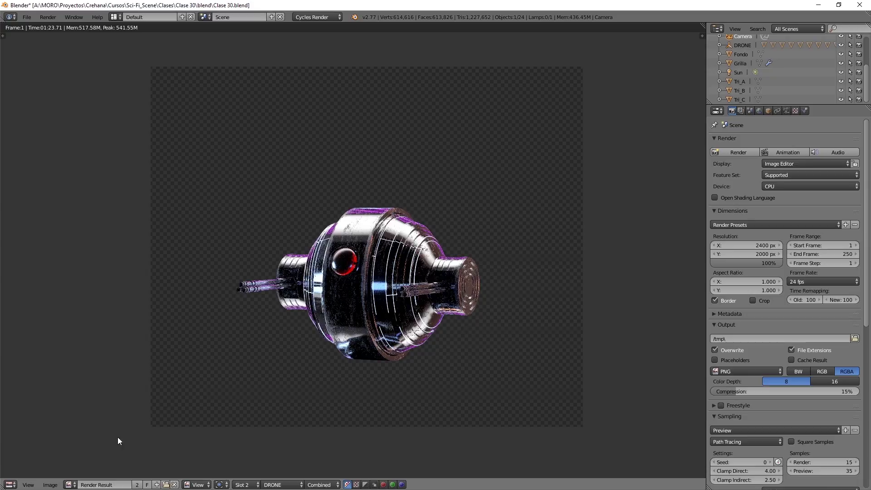
Step: Check which saving options exist for the rendered image, and view the Fondo layer of the render
{"action": "left_click", "coordinate": [50, 484]}
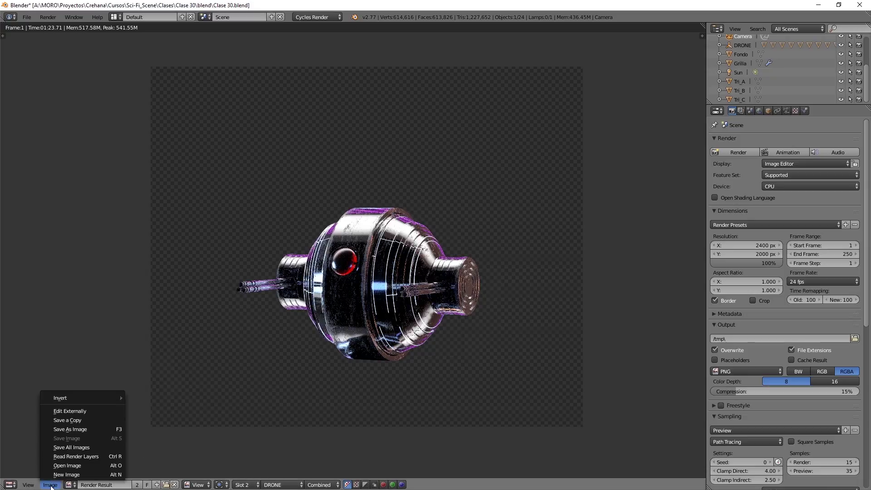
{"action": "middle_click_drag", "start_coordinate": [244, 366], "coordinate": [249, 357]}
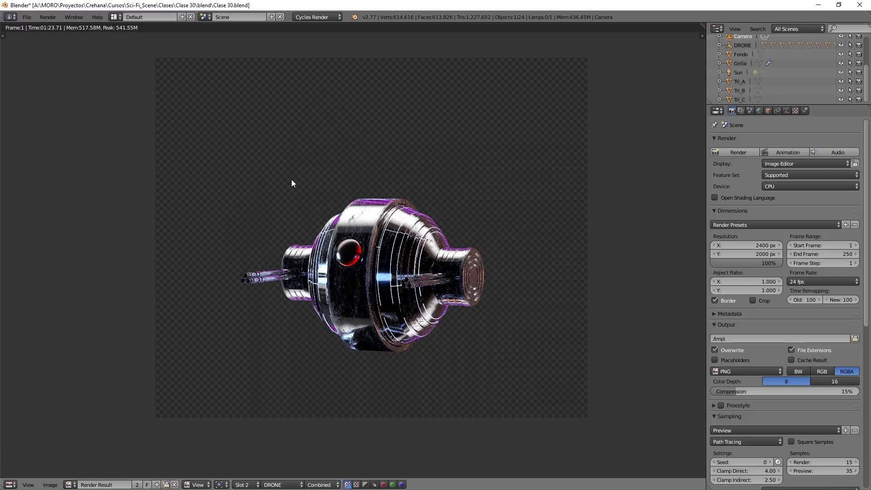
{"action": "left_click", "coordinate": [281, 484]}
{"action": "left_click", "coordinate": [283, 467]}
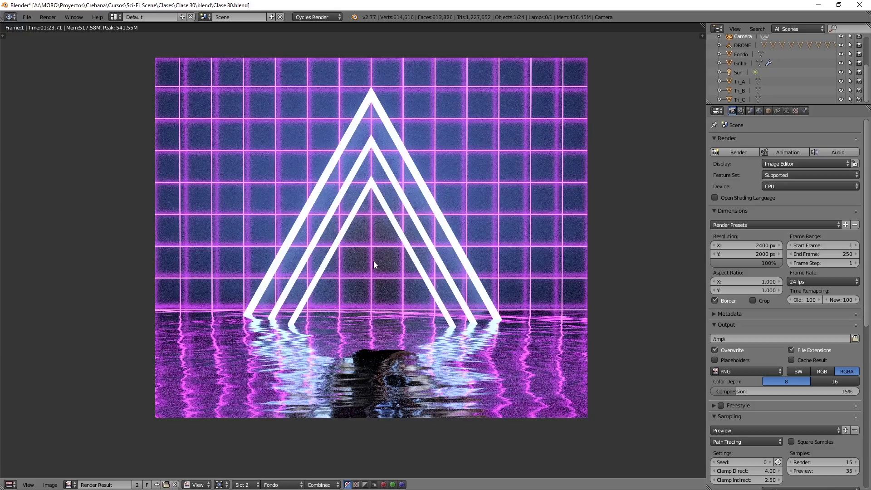
Step: Enable the AO and Emission passes for both the Fondo and DRONE render layers
{"action": "left_click", "coordinate": [741, 111]}
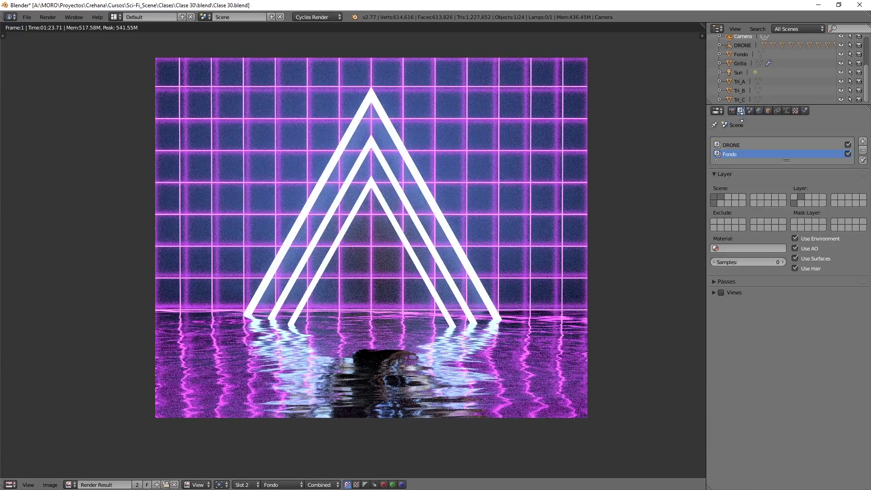
{"action": "left_click", "coordinate": [728, 282]}
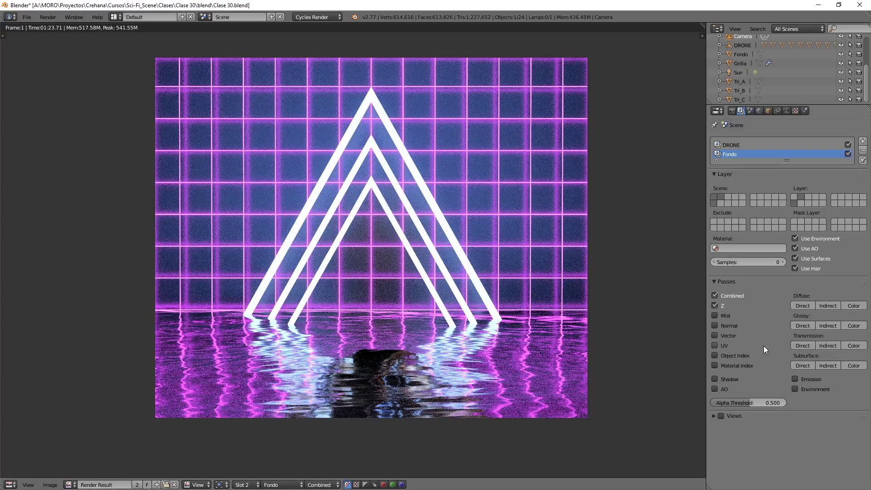
{"action": "mouse_move", "coordinate": [434, 249]}
{"action": "middle_mouse_down"}
{"action": "mouse_move", "coordinate": [412, 260]}
{"action": "mouse_move", "coordinate": [430, 249]}
{"action": "middle_mouse_up"}
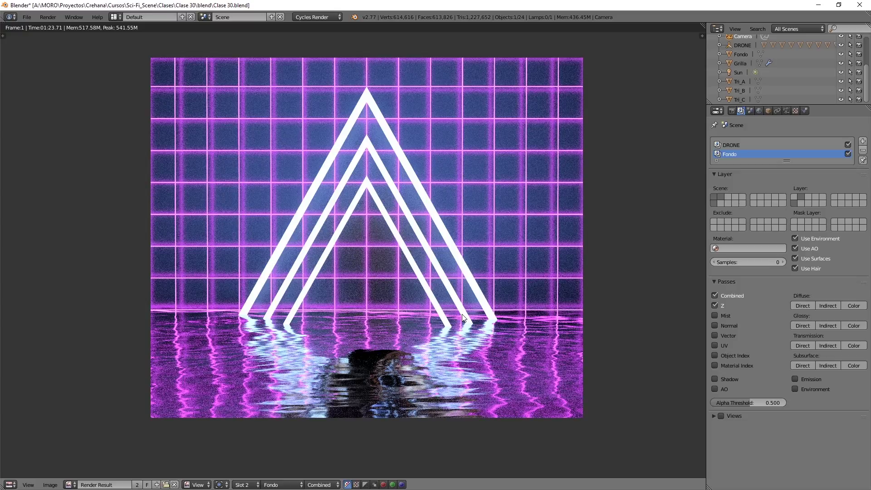
{"action": "left_click", "coordinate": [730, 145]}
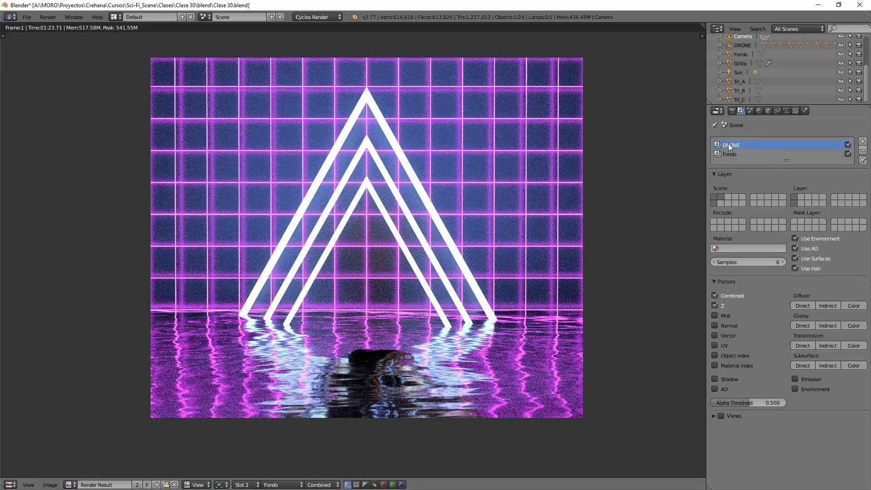
{"action": "left_click", "coordinate": [725, 390]}
{"action": "left_click", "coordinate": [733, 154]}
Step: Set the render resolution percentage to 50% and render the current frame again
{"action": "left_click", "coordinate": [732, 111]}
{"action": "left_click", "coordinate": [755, 263]}
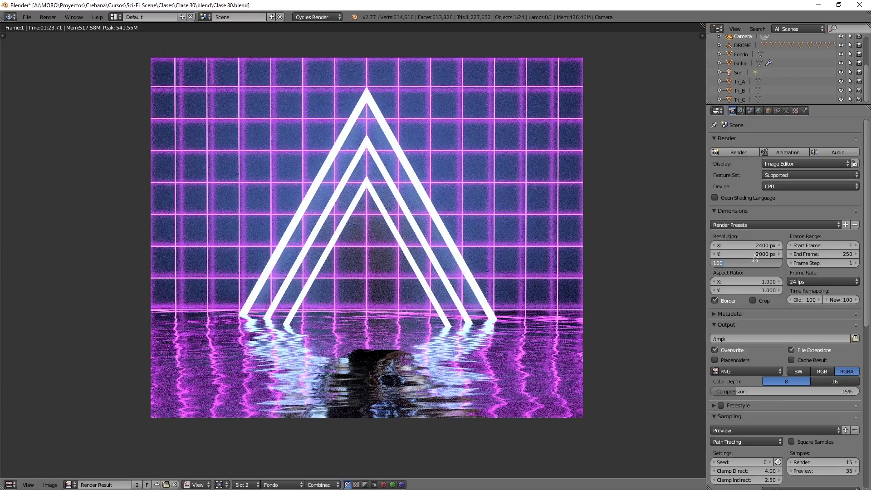
{"action": "type", "text": "50"}
{"action": "key", "text": "Return"}
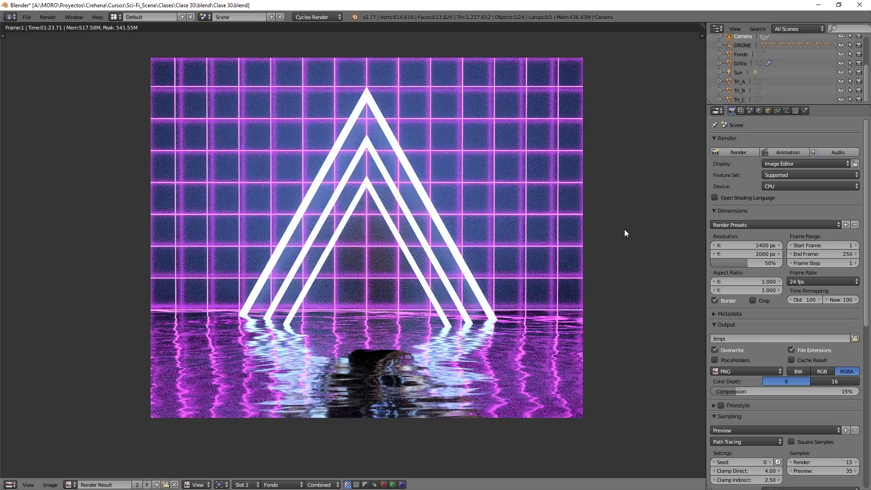
{"action": "key", "text": "F12"}
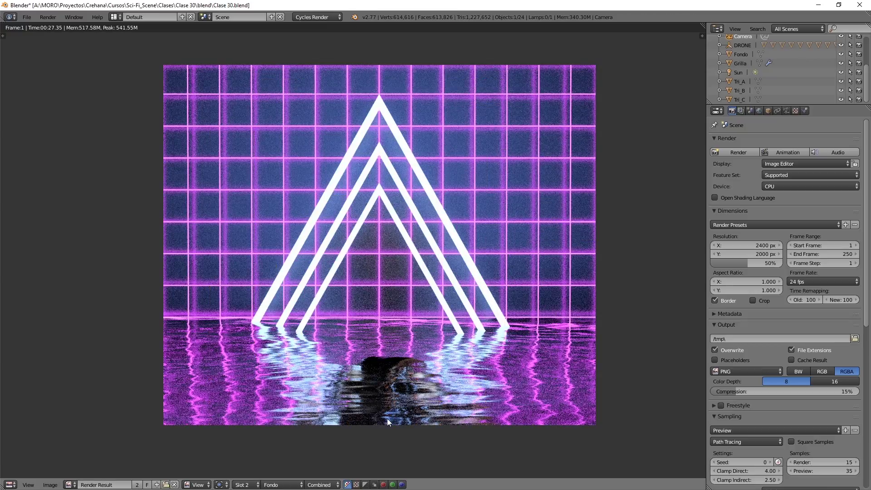
Step: Review the passes available in the DRONE layer of the new render and examine its AO pass
{"action": "left_click", "coordinate": [279, 485]}
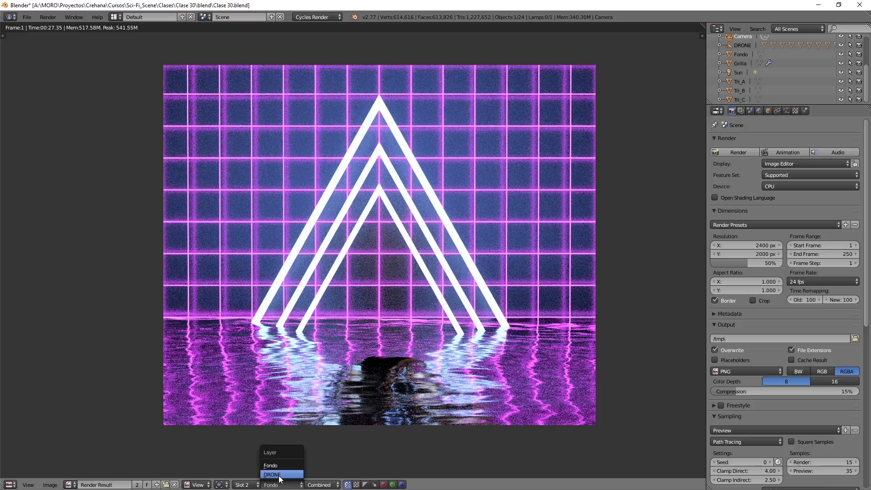
{"action": "left_click", "coordinate": [280, 474]}
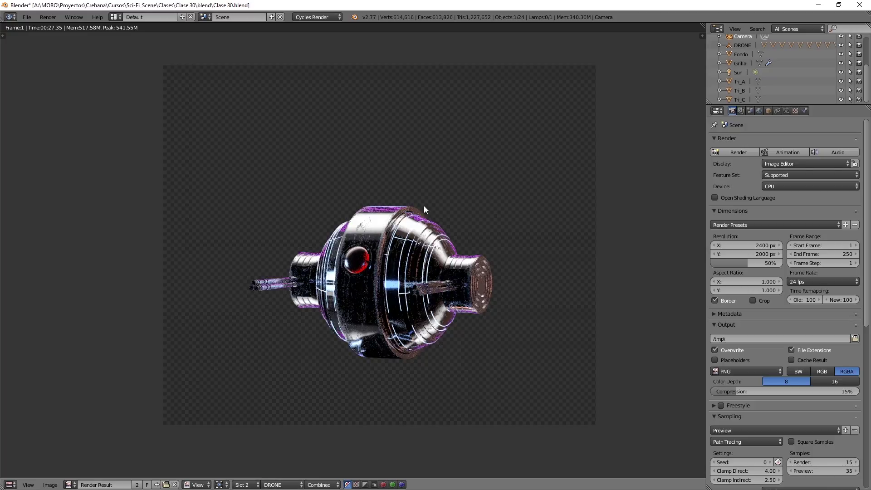
{"action": "middle_click_drag", "start_coordinate": [397, 299], "coordinate": [397, 293]}
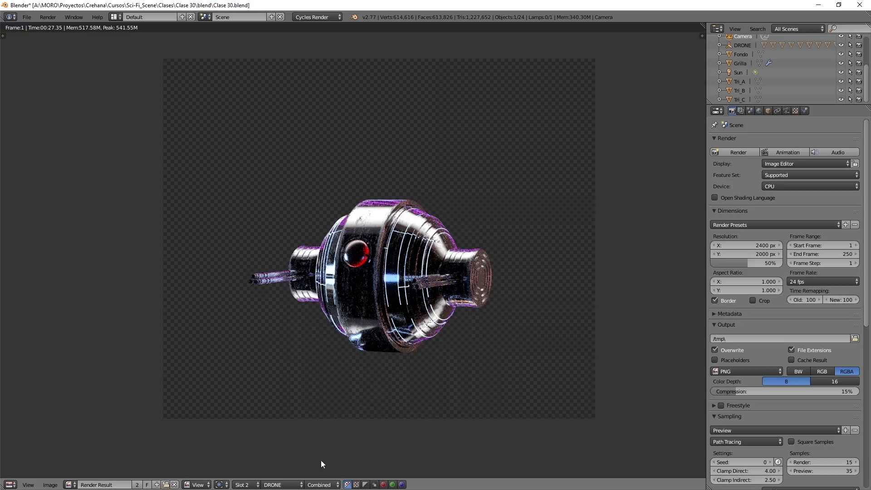
{"action": "left_click", "coordinate": [325, 486]}
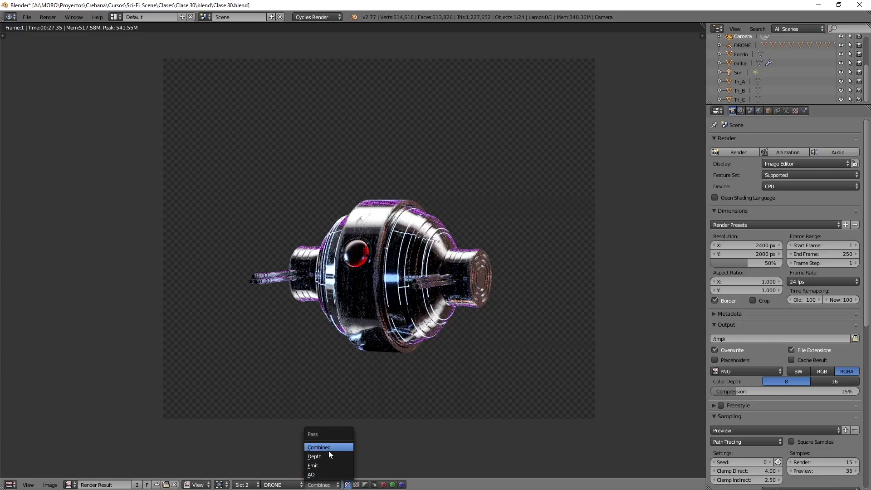
{"action": "left_click", "coordinate": [741, 111]}
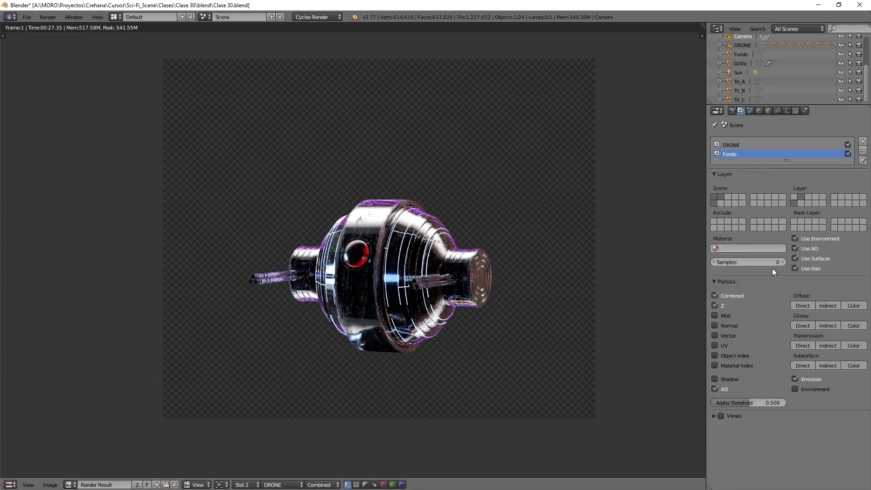
{"action": "left_click", "coordinate": [323, 486]}
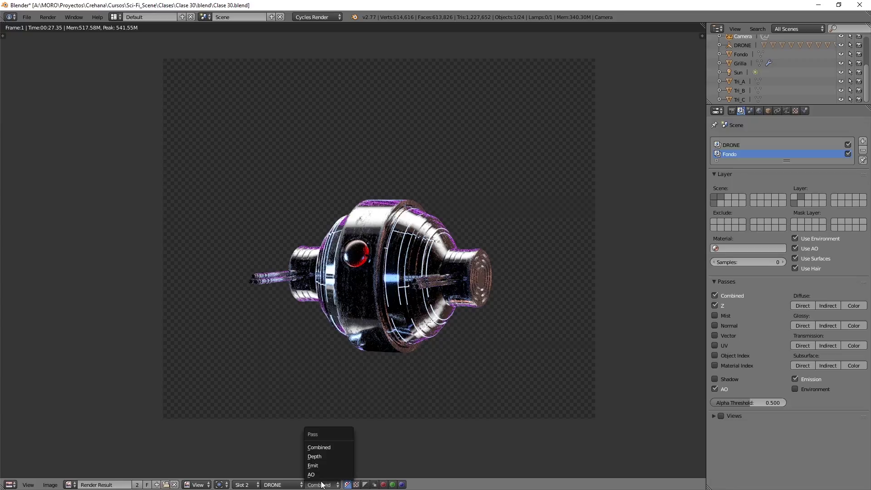
{"action": "left_click", "coordinate": [323, 475]}
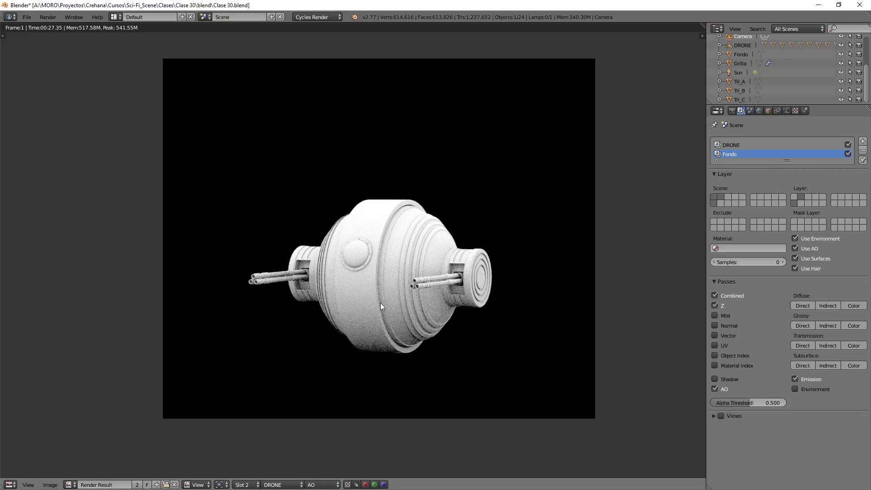
Step: Examine the Emit pass of the DRONE layer and of the Fondo layer
{"action": "left_click", "coordinate": [321, 484]}
{"action": "left_click", "coordinate": [330, 484]}
{"action": "left_click", "coordinate": [323, 467]}
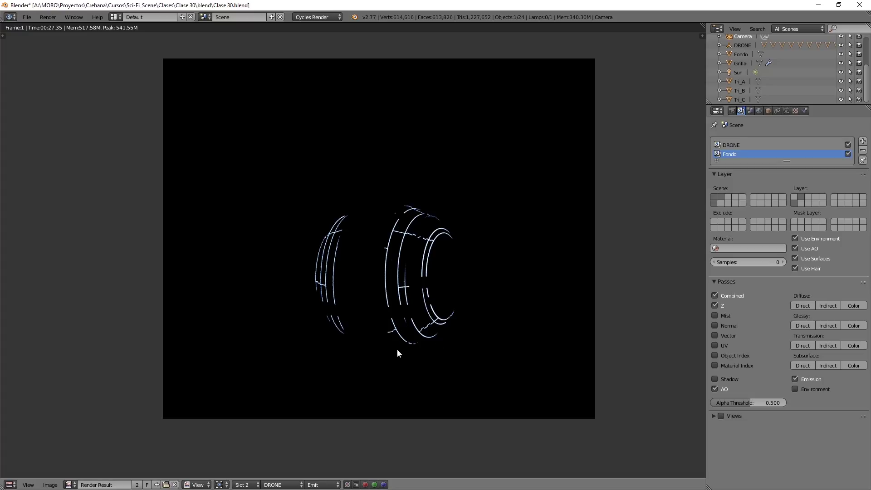
{"action": "left_click", "coordinate": [318, 484]}
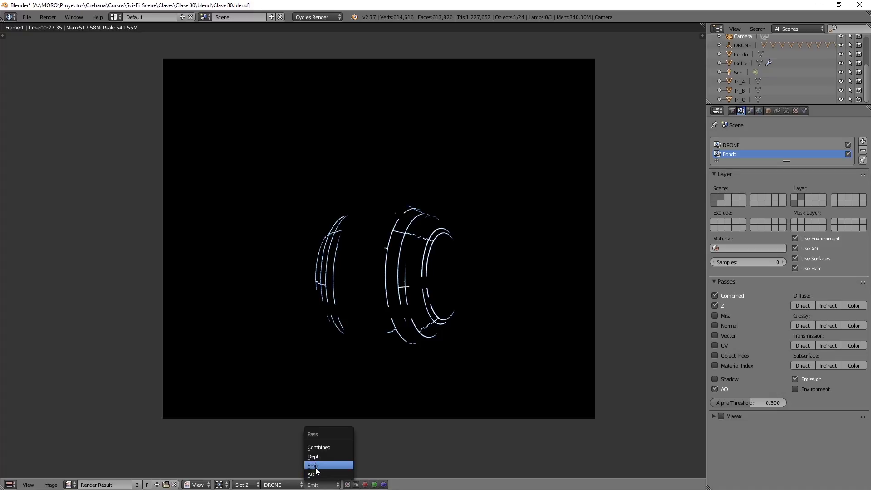
{"action": "left_click", "coordinate": [283, 485]}
{"action": "left_click", "coordinate": [288, 467]}
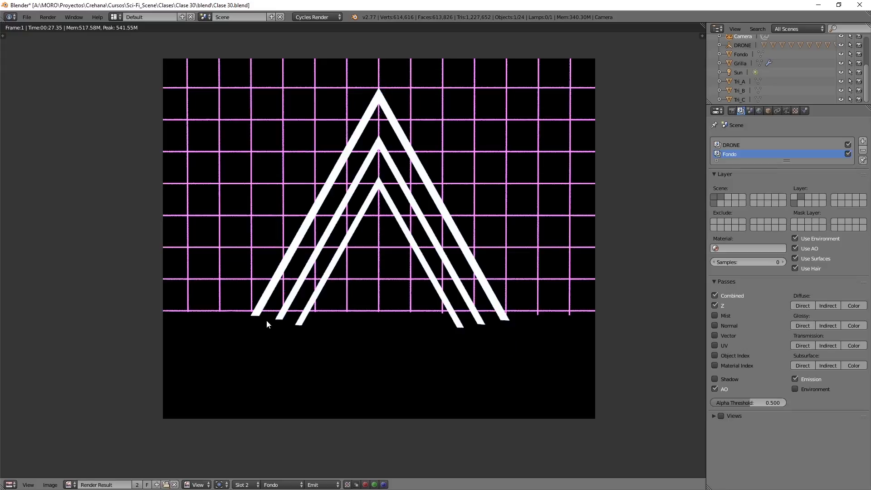
Step: Return to the Combined pass and compare the Fondo layer with the DRONE layer
{"action": "left_click", "coordinate": [324, 485]}
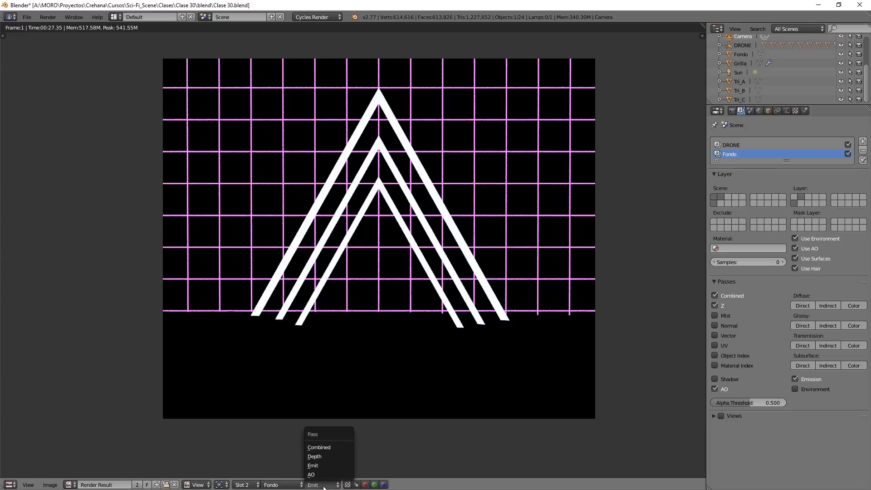
{"action": "left_click", "coordinate": [328, 449]}
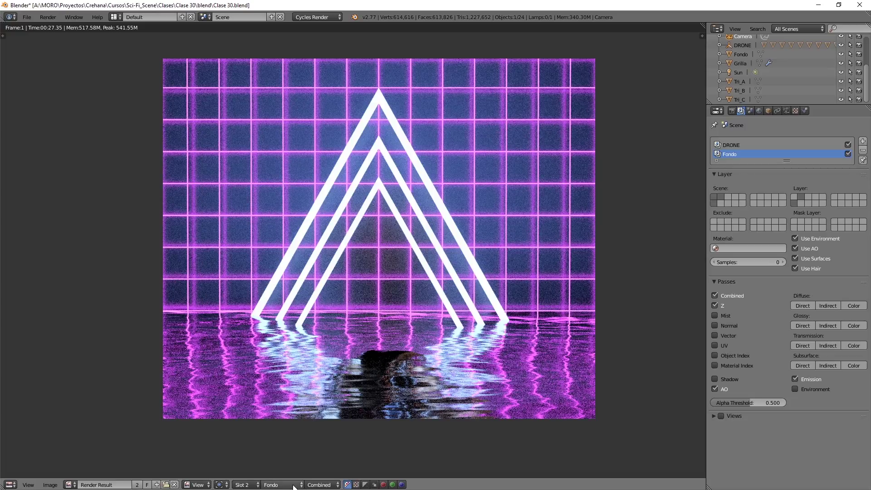
{"action": "left_click", "coordinate": [321, 485]}
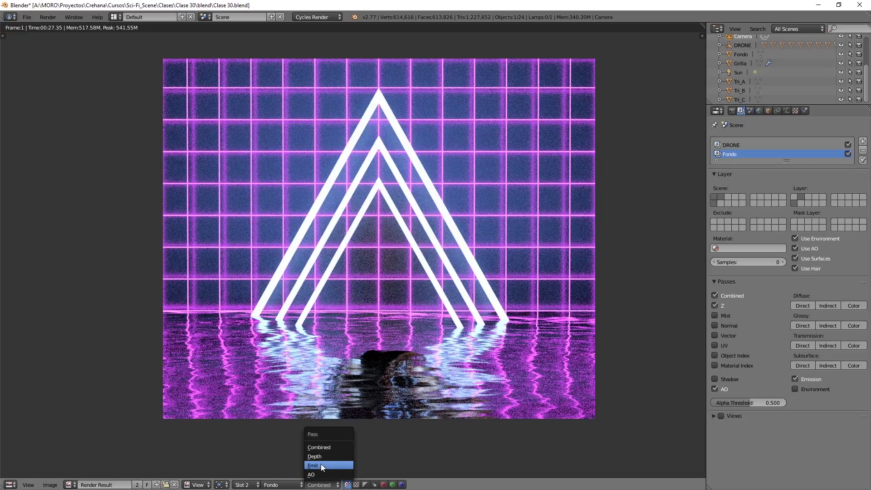
{"action": "left_click", "coordinate": [281, 485]}
{"action": "left_click", "coordinate": [279, 464]}
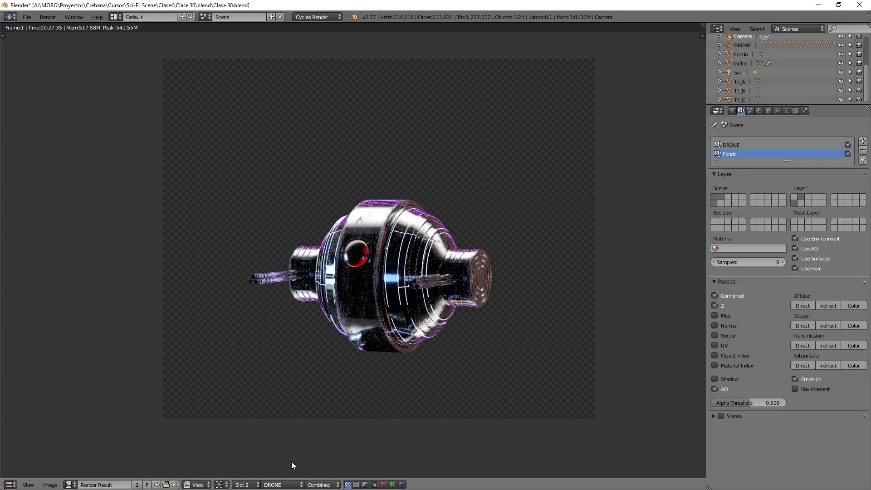
{"action": "left_click", "coordinate": [282, 485]}
{"action": "left_click", "coordinate": [279, 465]}
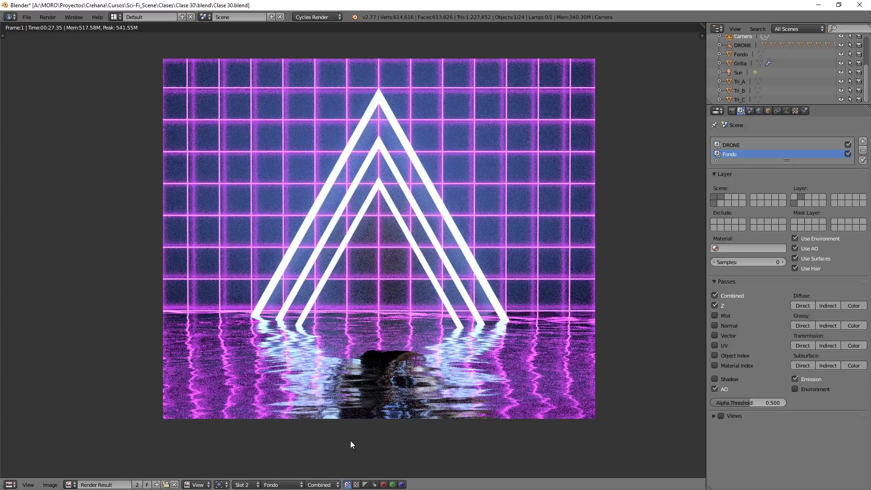
Step: Inspect the DRONE layer's Emit pass followed by its AO pass
{"action": "left_click", "coordinate": [282, 485]}
{"action": "left_click", "coordinate": [282, 475]}
{"action": "left_click", "coordinate": [319, 485]}
{"action": "left_click", "coordinate": [319, 467]}
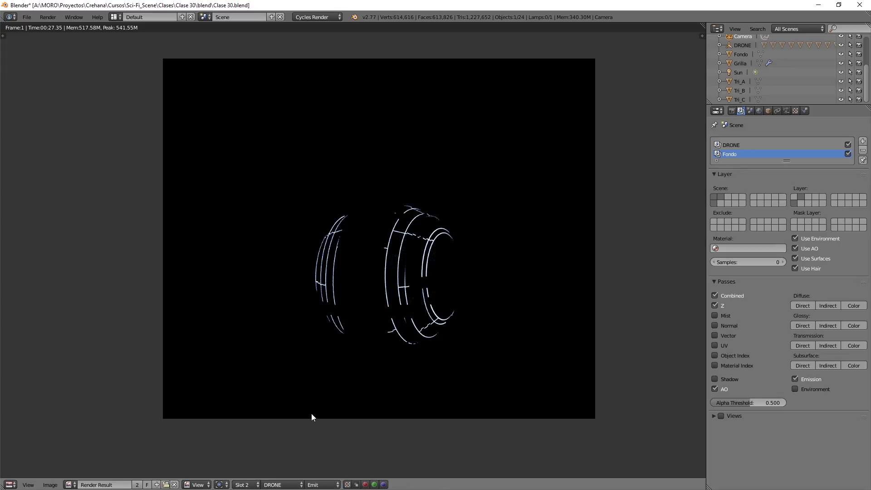
{"action": "left_click", "coordinate": [320, 485]}
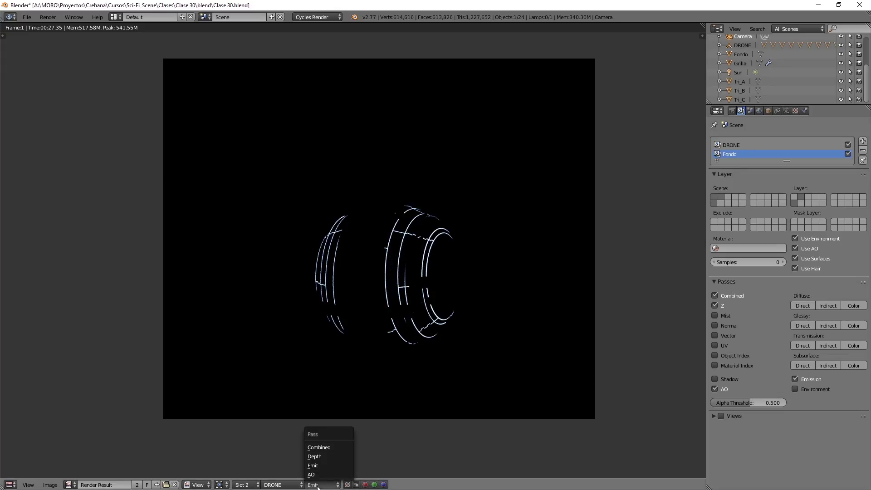
{"action": "left_click", "coordinate": [316, 470]}
Step: Inspect the Fondo layer's AO pass, examining the drone's contact shadow, and its Emit pass
{"action": "left_click", "coordinate": [281, 484]}
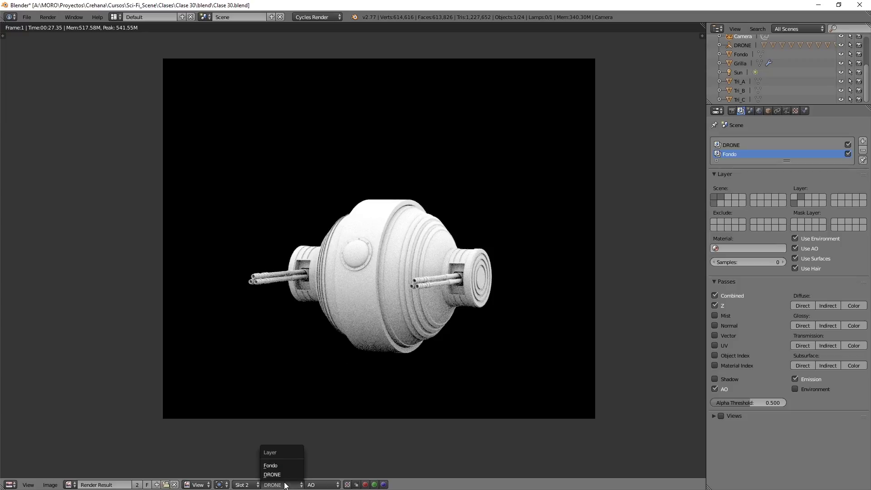
{"action": "left_click", "coordinate": [277, 467]}
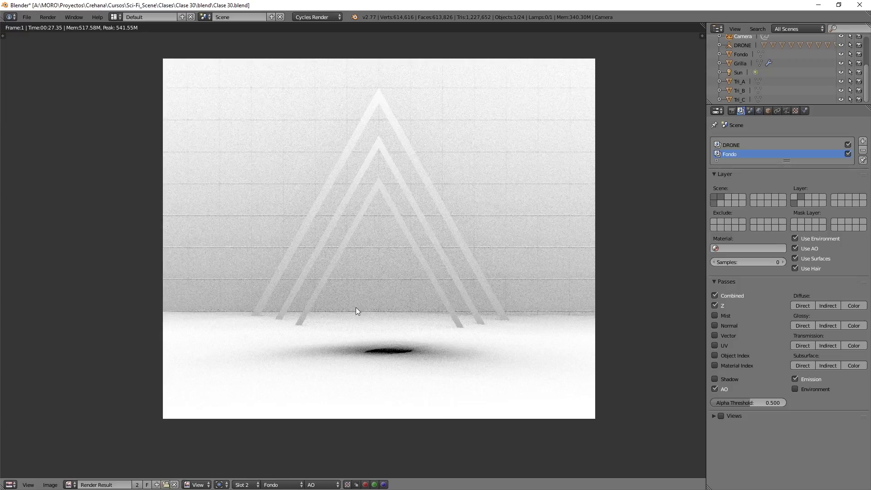
{"action": "left_click", "coordinate": [322, 485]}
{"action": "left_click", "coordinate": [315, 466]}
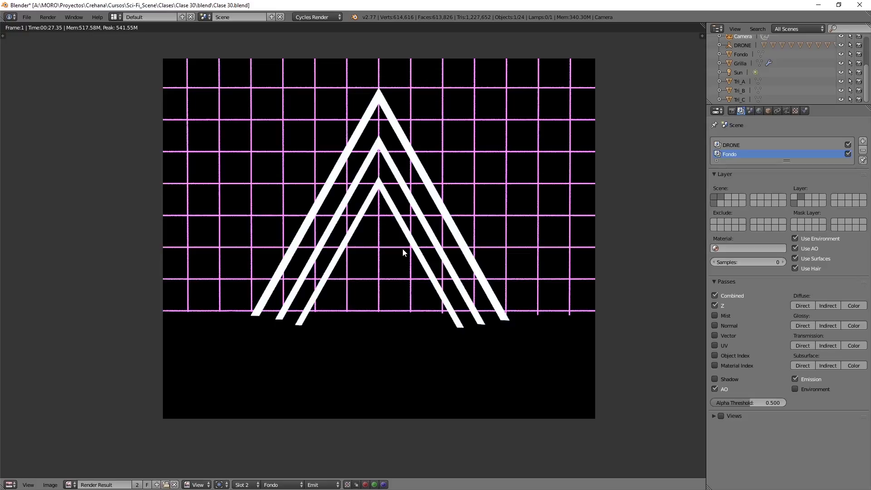
Step: View the Combined pass of the Fondo layer and finish on the Combined pass of the DRONE layer
{"action": "left_click", "coordinate": [321, 484]}
{"action": "left_click", "coordinate": [324, 448]}
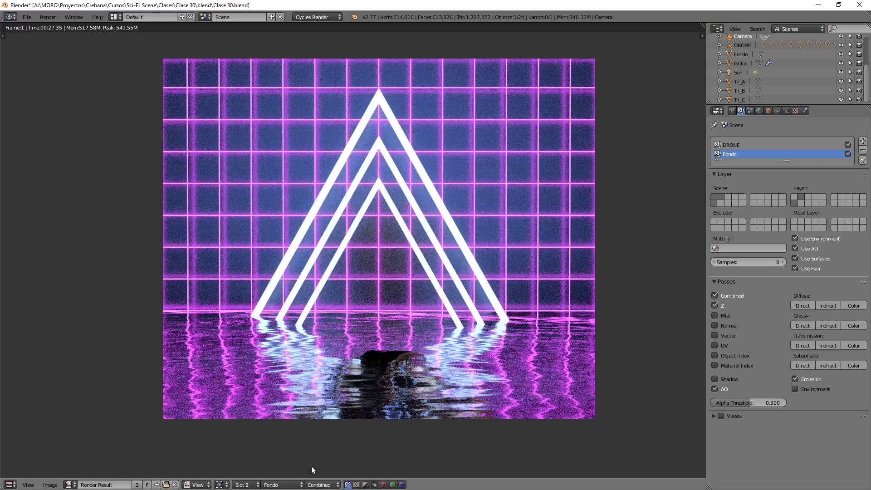
{"action": "left_click", "coordinate": [291, 486]}
{"action": "left_click", "coordinate": [274, 474]}
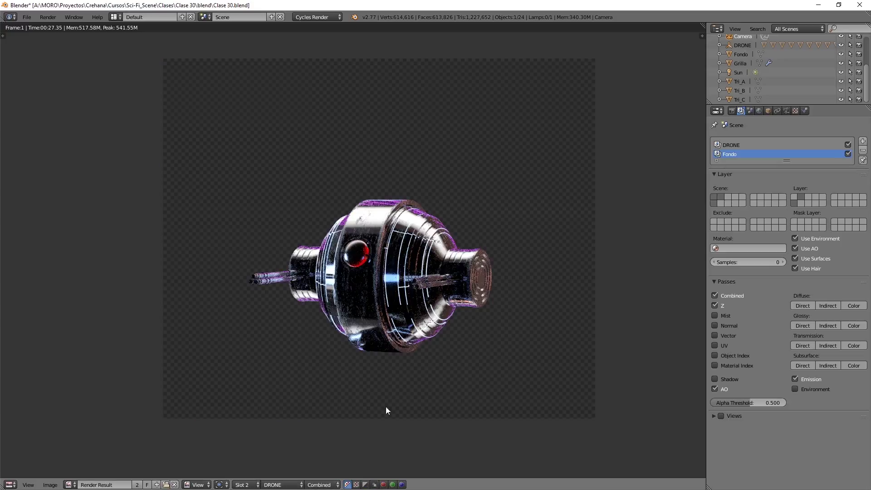
Step: Restore the render resolution percentage to 100% and set the render samples to 850
{"action": "left_click", "coordinate": [732, 111]}
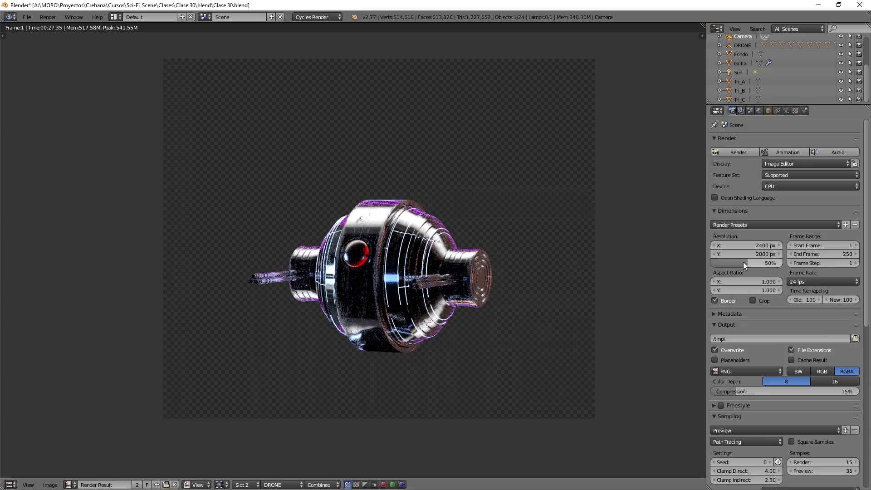
{"action": "scroll", "coordinate": [819, 405], "scroll_direction": "down", "scroll_amount": 3}
{"action": "left_click", "coordinate": [823, 407]}
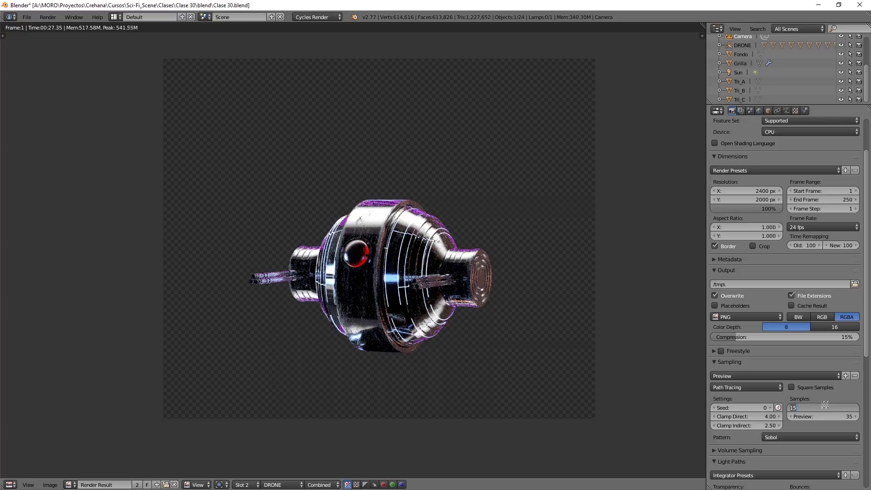
{"action": "type", "text": "850"}
{"action": "key", "text": "Return"}
{"action": "scroll", "coordinate": [794, 315], "scroll_direction": "up", "scroll_amount": 3}
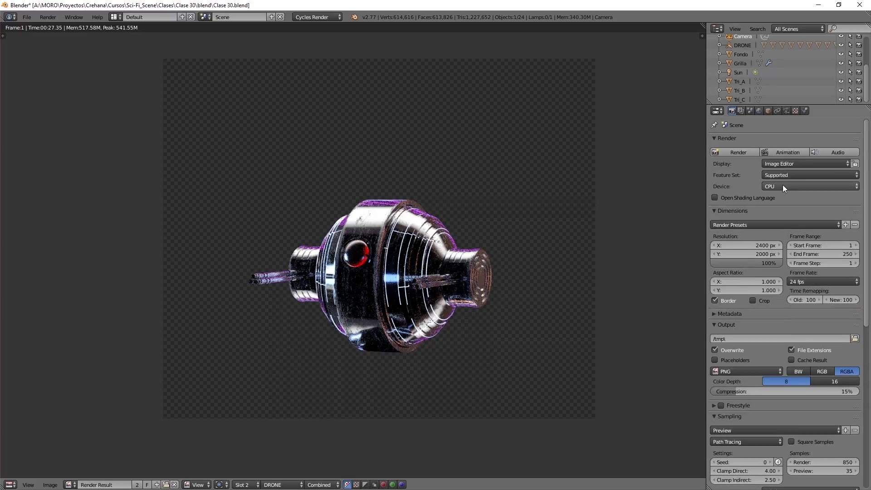
Step: Set the Cycles render device to GPU Compute and render the scene's final image
{"action": "left_click", "coordinate": [782, 184]}
{"action": "left_click", "coordinate": [788, 168]}
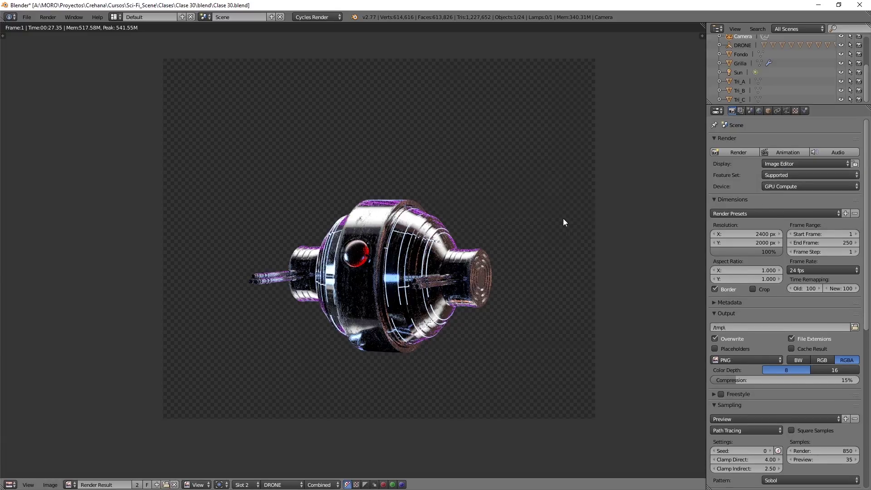
{"action": "middle_click_drag", "start_coordinate": [563, 219], "coordinate": [551, 227]}
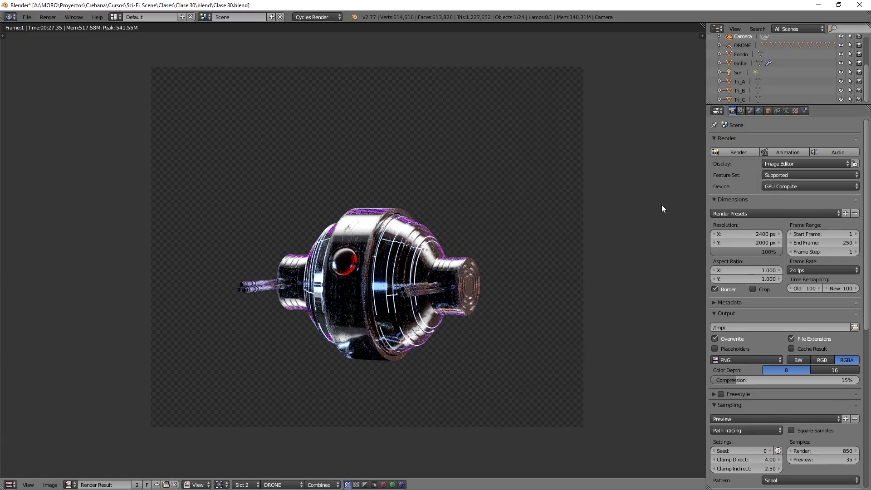
{"action": "key", "text": "F12"}
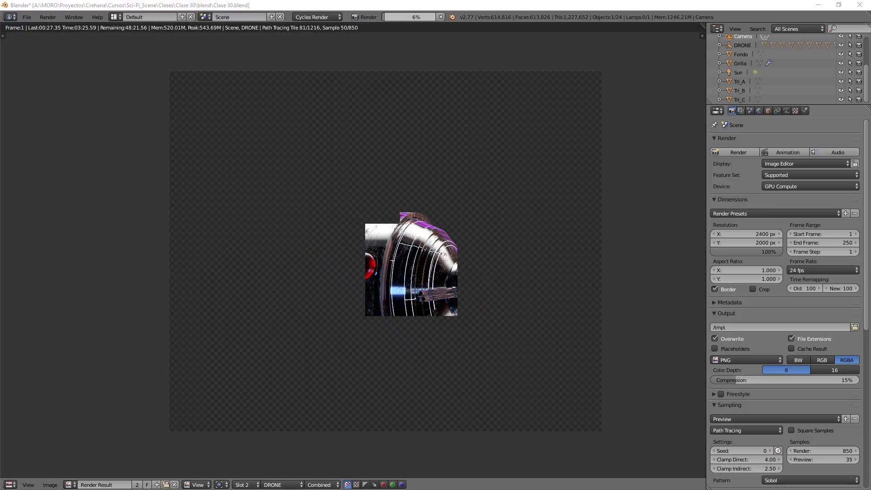
{"action": "scroll", "coordinate": [475, 253], "scroll_direction": "up", "scroll_amount": 1}
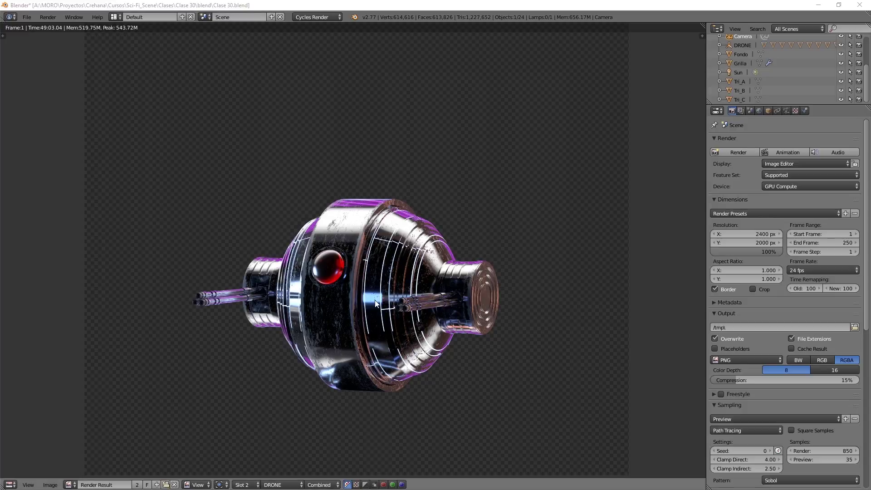
{"action": "scroll", "coordinate": [375, 300], "scroll_direction": "down", "scroll_amount": 1}
{"action": "middle_click_drag", "start_coordinate": [306, 333], "coordinate": [320, 331]}
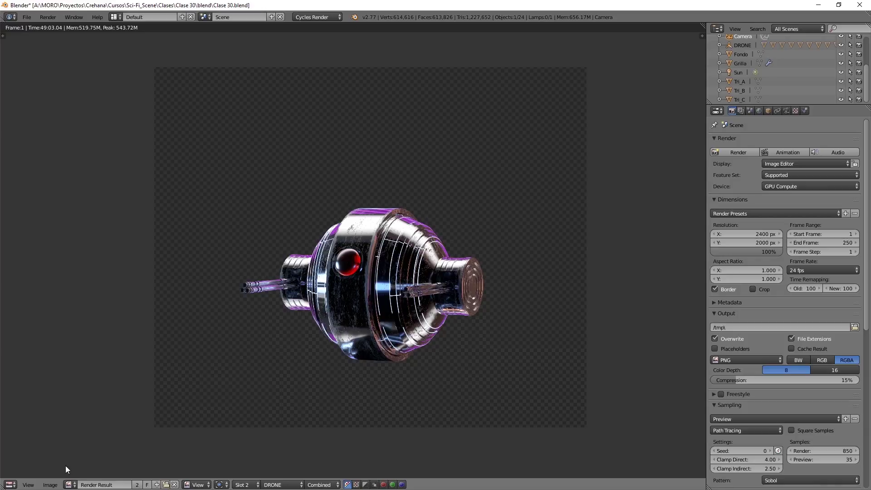
Step: Start saving the rendered DRONE Combined pass as an image and browse to the Clase 30 RENDER PASSES folder
{"action": "left_click", "coordinate": [50, 484]}
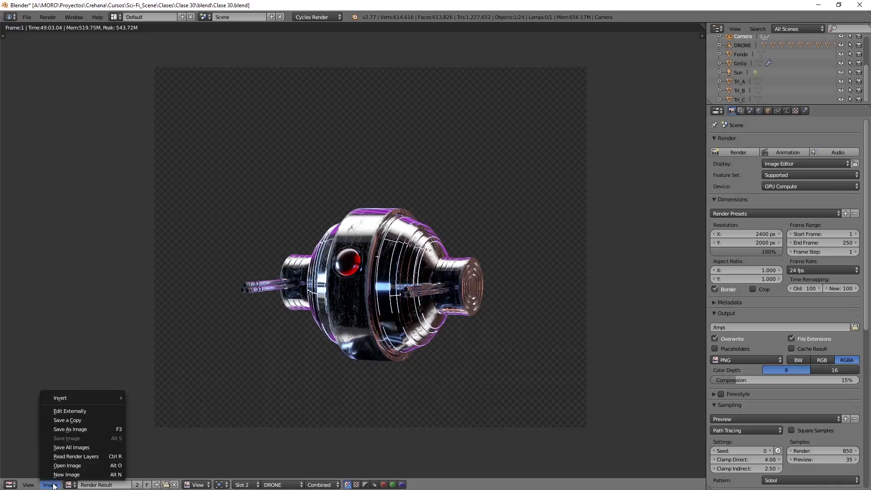
{"action": "left_click", "coordinate": [82, 429]}
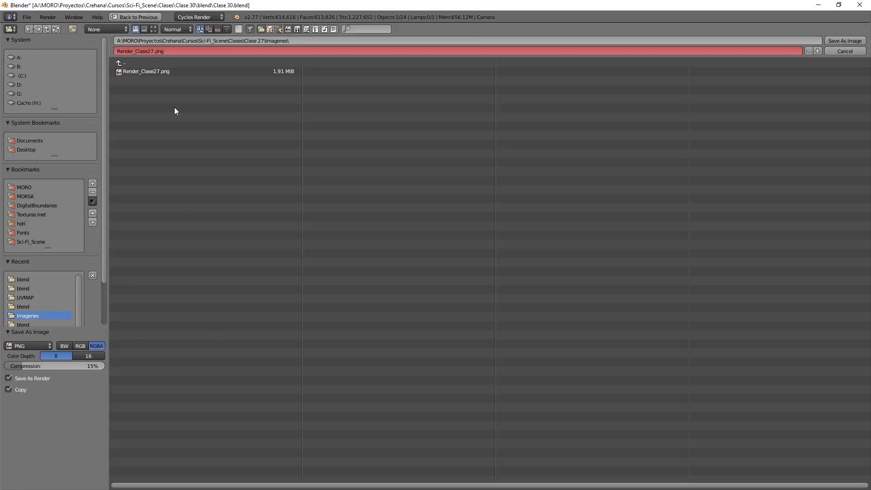
{"action": "left_click", "coordinate": [158, 64]}
{"action": "left_click", "coordinate": [159, 63]}
{"action": "left_click", "coordinate": [150, 345]}
{"action": "left_click", "coordinate": [157, 81]}
Step: Name the image file DRONE_Combined.png
{"action": "left_click", "coordinate": [118, 52]}
{"action": "left_click_drag", "start_coordinate": [118, 51], "coordinate": [154, 98]}
{"action": "type", "text": "DRONE_"}
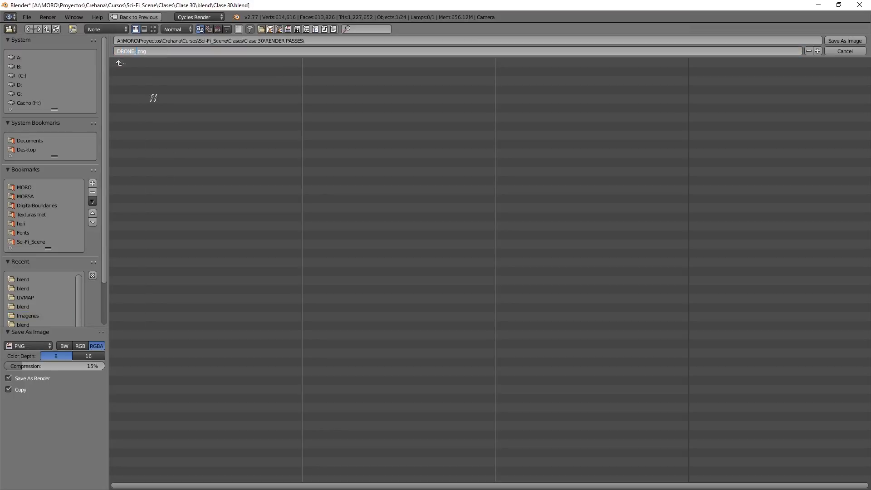
{"action": "type", "text": "Combined"}
{"action": "key", "text": "Return"}
Step: Set the color depth to 16, keep the PNG file format, and save the DRONE Combined image
{"action": "left_click", "coordinate": [92, 357]}
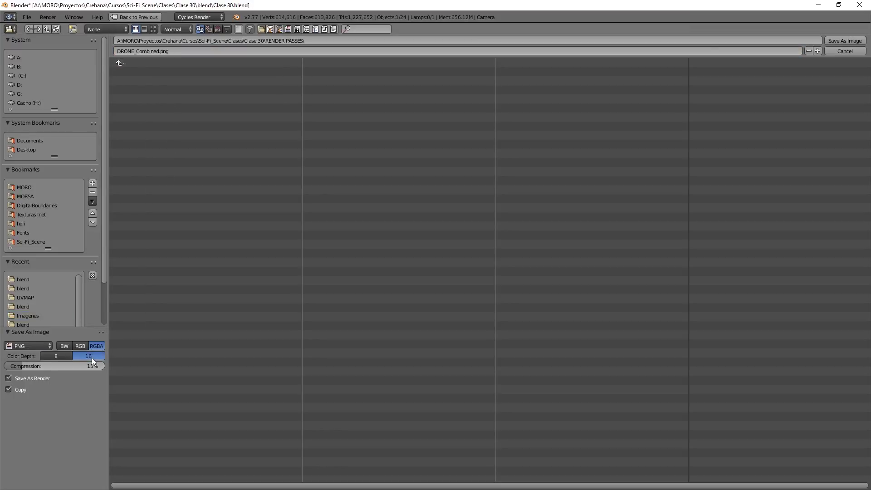
{"action": "left_click", "coordinate": [40, 345]}
{"action": "left_click", "coordinate": [30, 295]}
{"action": "left_click", "coordinate": [48, 347]}
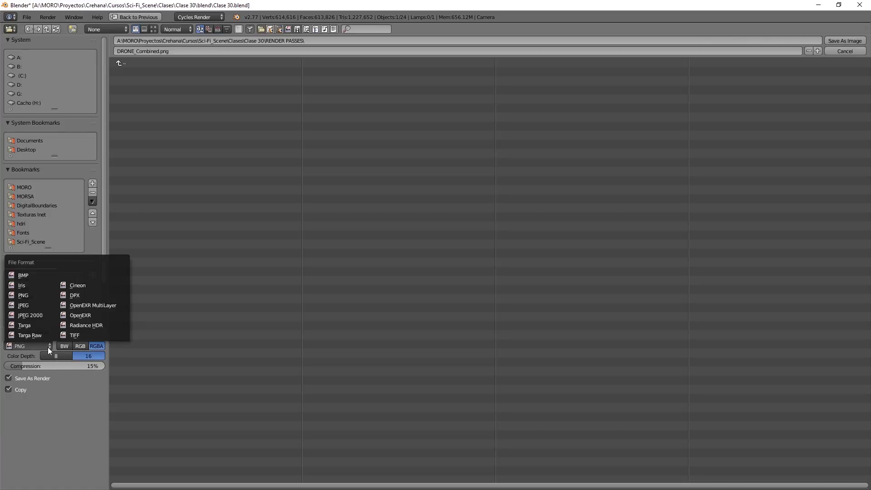
{"action": "left_click", "coordinate": [28, 345]}
{"action": "left_click", "coordinate": [42, 346]}
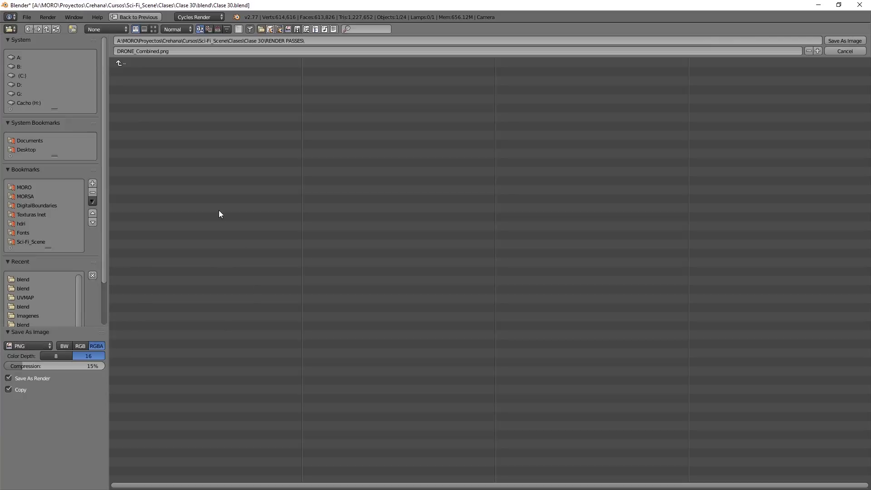
{"action": "left_click", "coordinate": [831, 42]}
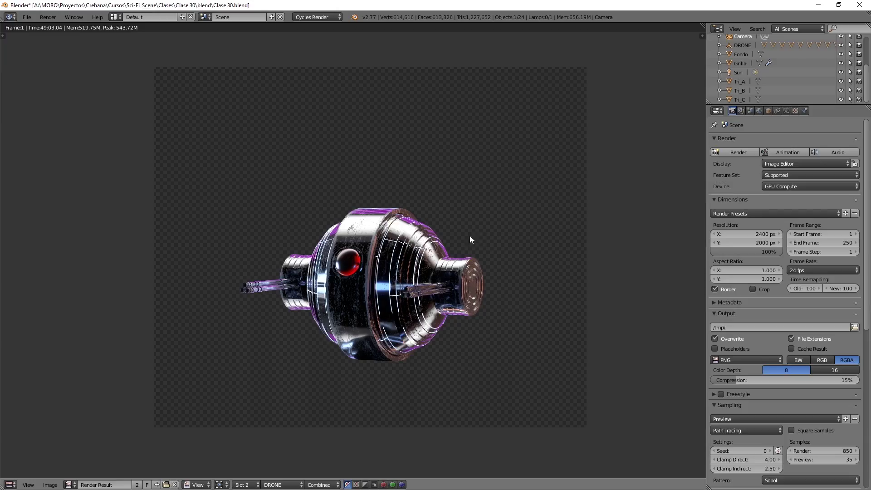
Step: Save the DRONE layer's AO pass as DRONE_AO.png with a color depth of 16
{"action": "left_click", "coordinate": [322, 485]}
{"action": "left_click", "coordinate": [320, 469]}
{"action": "left_click", "coordinate": [50, 485]}
{"action": "left_click", "coordinate": [81, 426]}
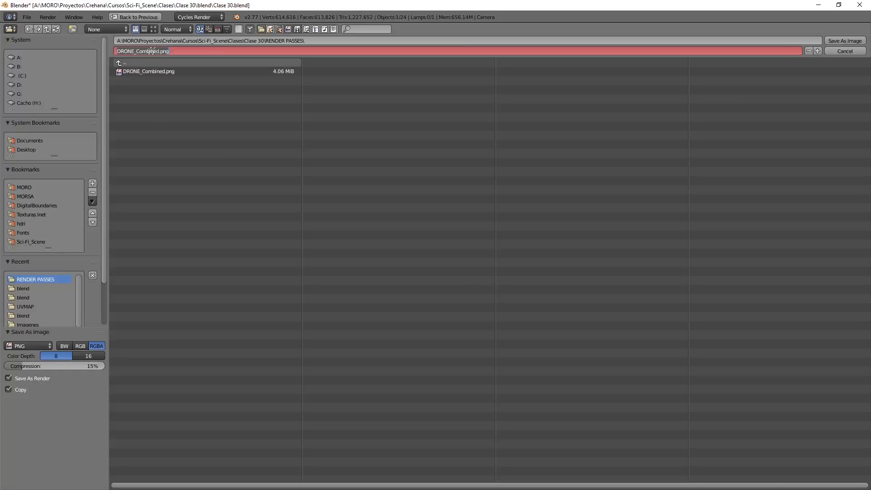
{"action": "type", "text": "AO"}
{"action": "left_click", "coordinate": [82, 356]}
{"action": "left_click", "coordinate": [834, 40]}
Step: Save the DRONE layer's Emit pass as DRONE_Emit.png with a color depth of 16
{"action": "left_click", "coordinate": [323, 485]}
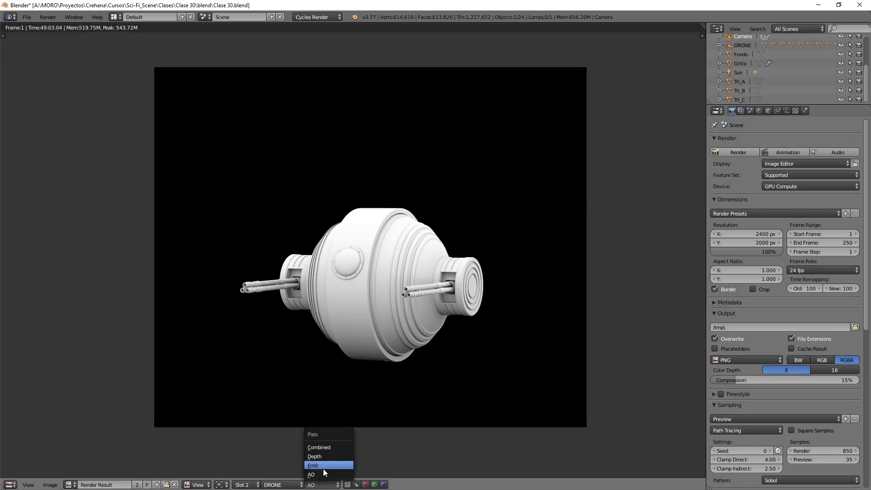
{"action": "left_click", "coordinate": [323, 468]}
{"action": "left_click", "coordinate": [50, 485]}
{"action": "left_click", "coordinate": [88, 430]}
{"action": "left_click", "coordinate": [86, 356]}
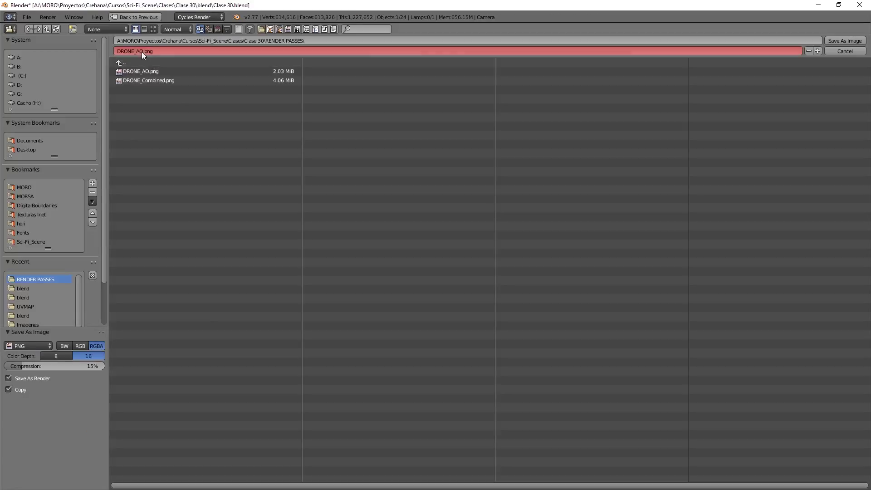
{"action": "left_click", "coordinate": [142, 51]}
{"action": "left_click_drag", "start_coordinate": [144, 52], "coordinate": [137, 52]}
{"action": "type", "text": "Em"}
{"action": "key", "text": "Return"}
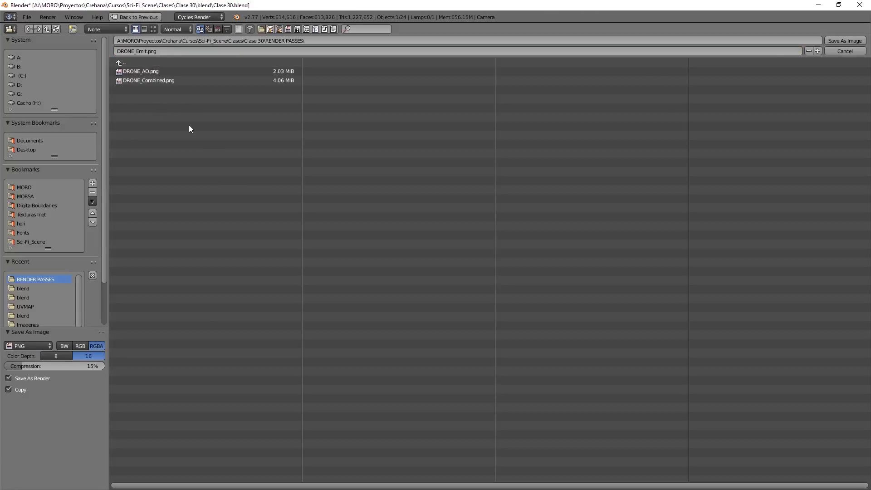
{"action": "left_click", "coordinate": [831, 42]}
Step: Switch to the Fondo layer and save its Combined pass as FONDO_Combined.png with a color depth of 16
{"action": "left_click", "coordinate": [282, 485]}
{"action": "left_click", "coordinate": [277, 456]}
{"action": "left_click", "coordinate": [323, 484]}
{"action": "left_click", "coordinate": [323, 449]}
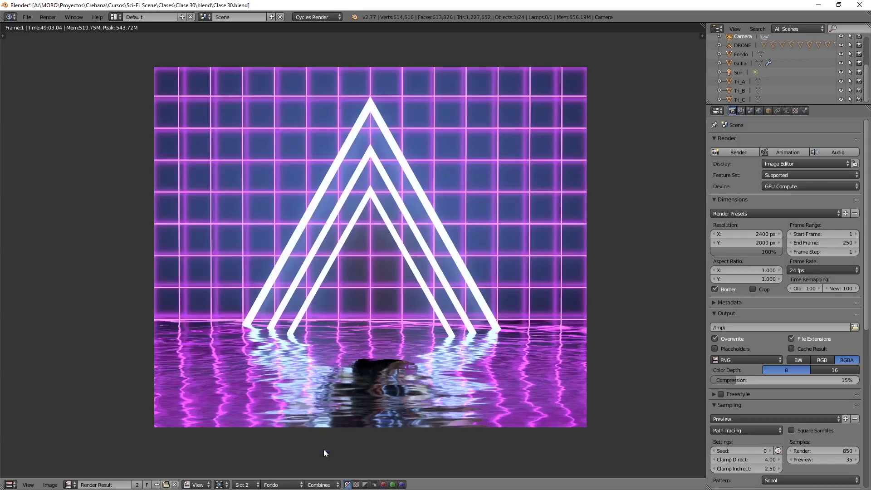
{"action": "left_click", "coordinate": [50, 484]}
{"action": "left_click", "coordinate": [59, 429]}
{"action": "type", "text": "Fond"}
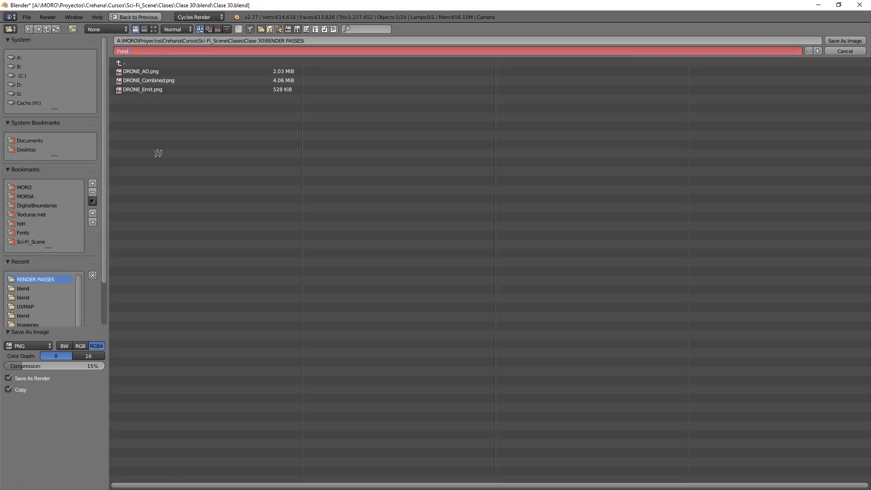
{"action": "key", "text": "Return"}
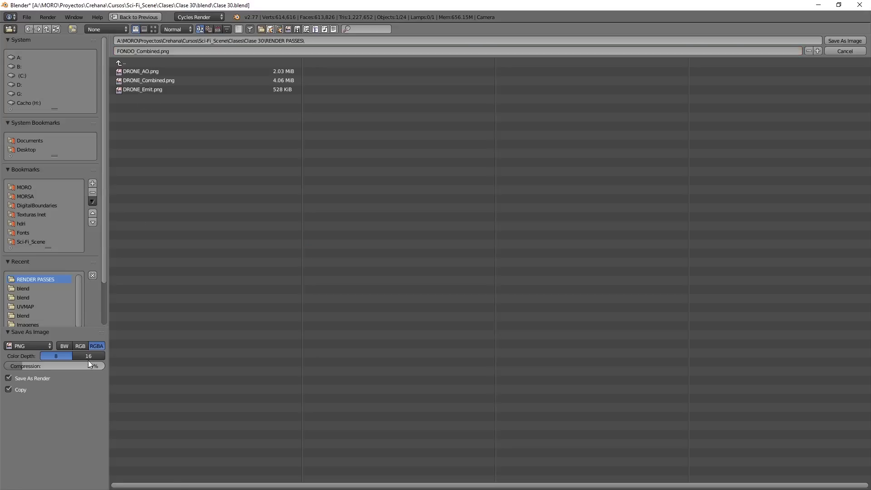
{"action": "left_click", "coordinate": [844, 41]}
Step: Save the Fondo layer's AO pass as FONDO_AO.png with a color depth of 16
{"action": "left_click", "coordinate": [330, 484]}
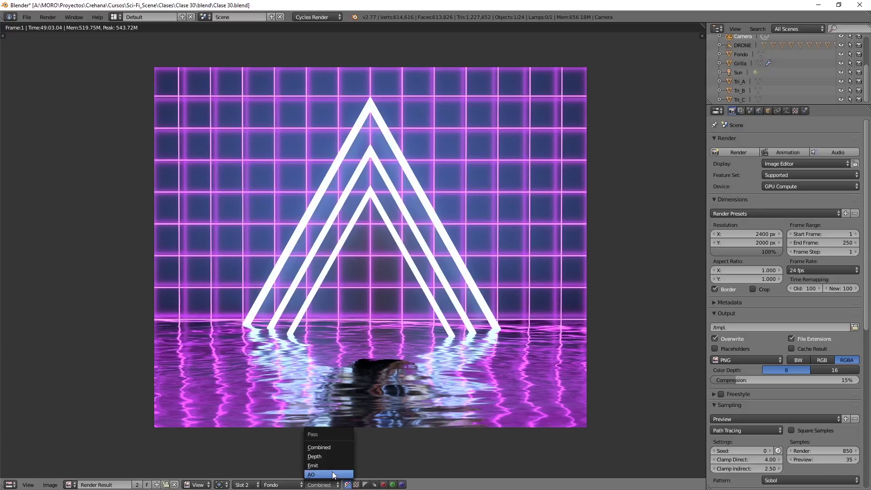
{"action": "left_click", "coordinate": [335, 474]}
{"action": "left_click", "coordinate": [50, 485]}
{"action": "left_click", "coordinate": [59, 429]}
{"action": "left_click", "coordinate": [157, 51]}
{"action": "left_click_drag", "start_coordinate": [157, 51], "coordinate": [137, 52]}
{"action": "type", "text": "AO"}
{"action": "key", "text": "Return"}
{"action": "left_click", "coordinate": [94, 356]}
{"action": "key", "text": "Return"}
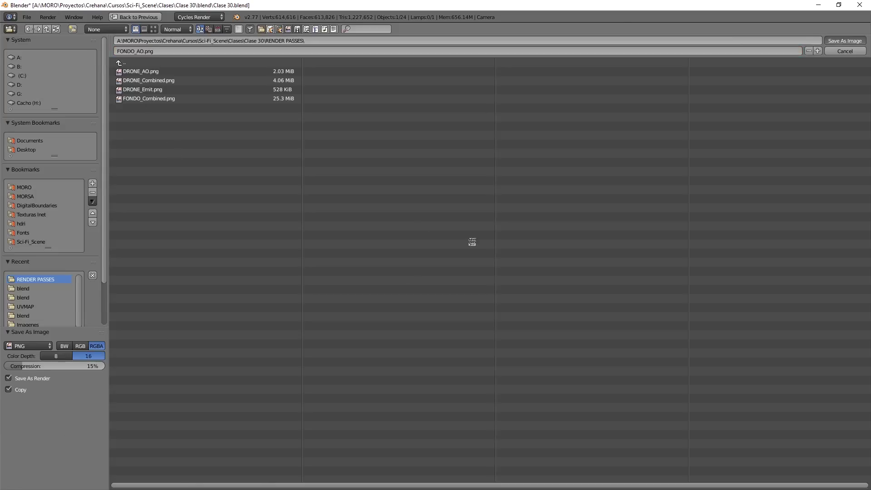
Step: Save the Fondo layer's Emit pass as FONDO_Emit.png in the RENDER PASSES folder
{"action": "left_click", "coordinate": [324, 484]}
{"action": "left_click", "coordinate": [323, 465]}
{"action": "left_click", "coordinate": [55, 485]}
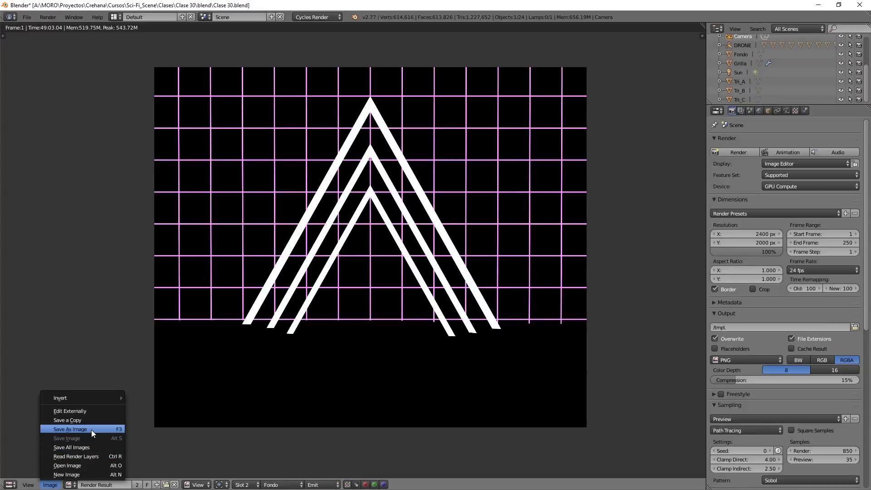
{"action": "left_click", "coordinate": [91, 429]}
{"action": "type", "text": "Emit"}
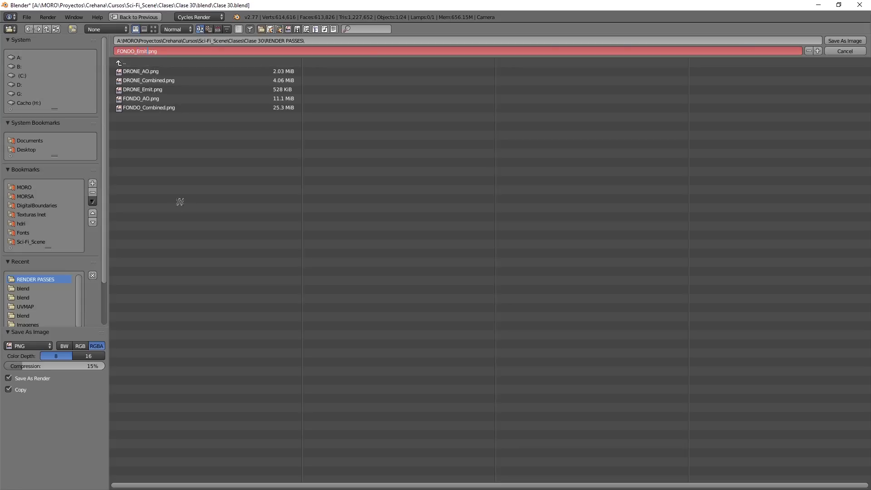
{"action": "key", "text": "Return"}
{"action": "left_click", "coordinate": [843, 39]}
Step: Return to the DRONE layer's Combined pass and examine the drone's surface detail at actual size
{"action": "left_click", "coordinate": [282, 484]}
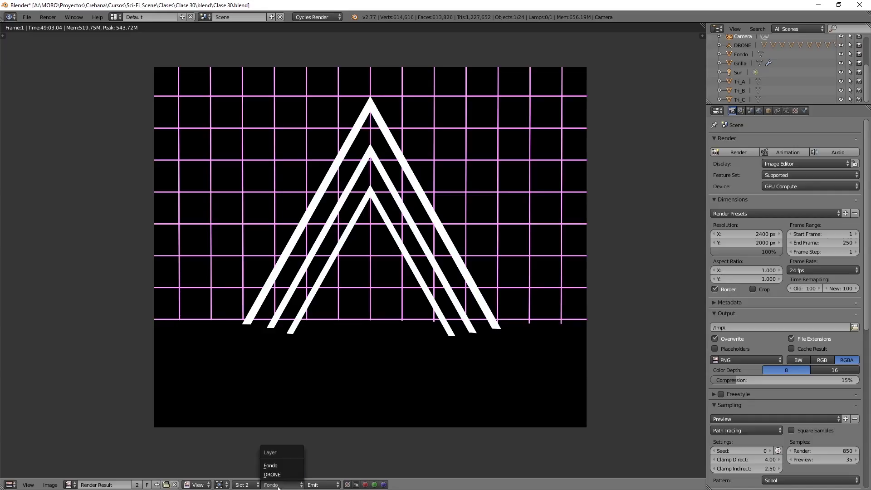
{"action": "left_click", "coordinate": [282, 466]}
{"action": "left_click", "coordinate": [323, 485]}
{"action": "left_click", "coordinate": [319, 448]}
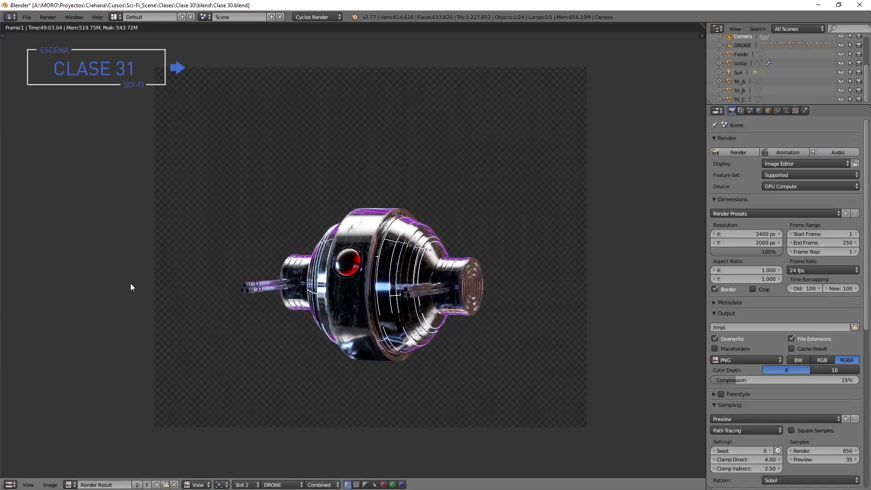
{"action": "key", "text": "KP_1"}
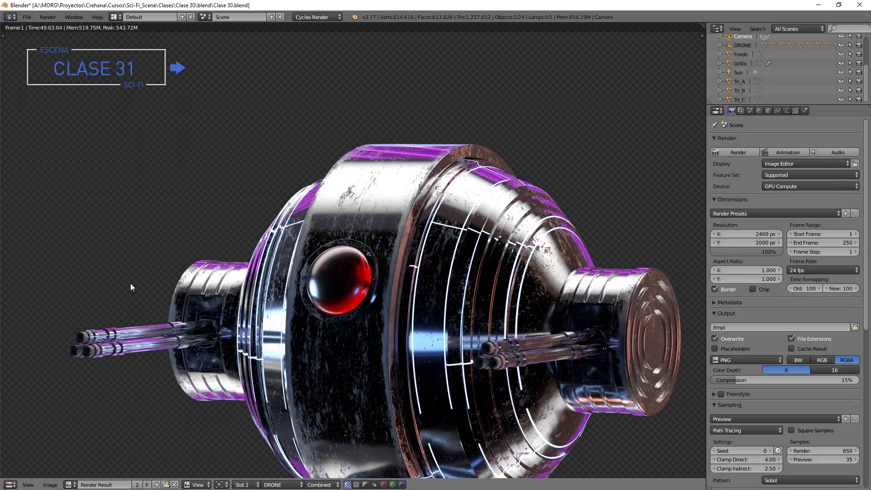
{"action": "middle_click_drag", "start_coordinate": [323, 303], "coordinate": [287, 219]}
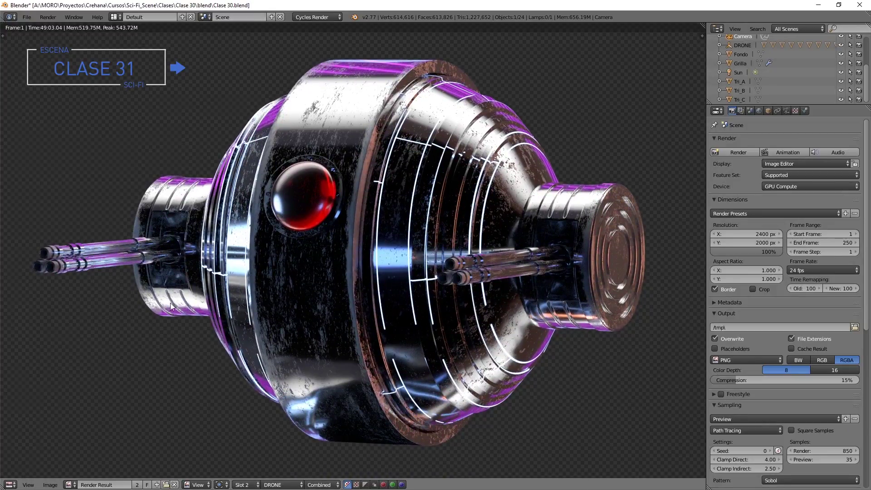